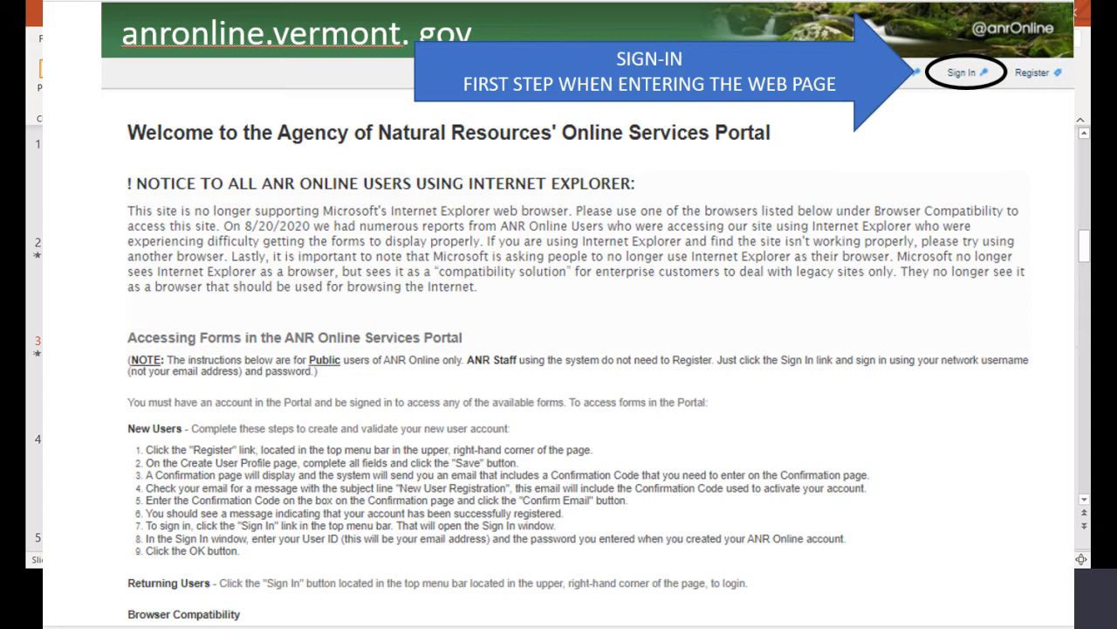
{"action": "key", "text": "Right"}
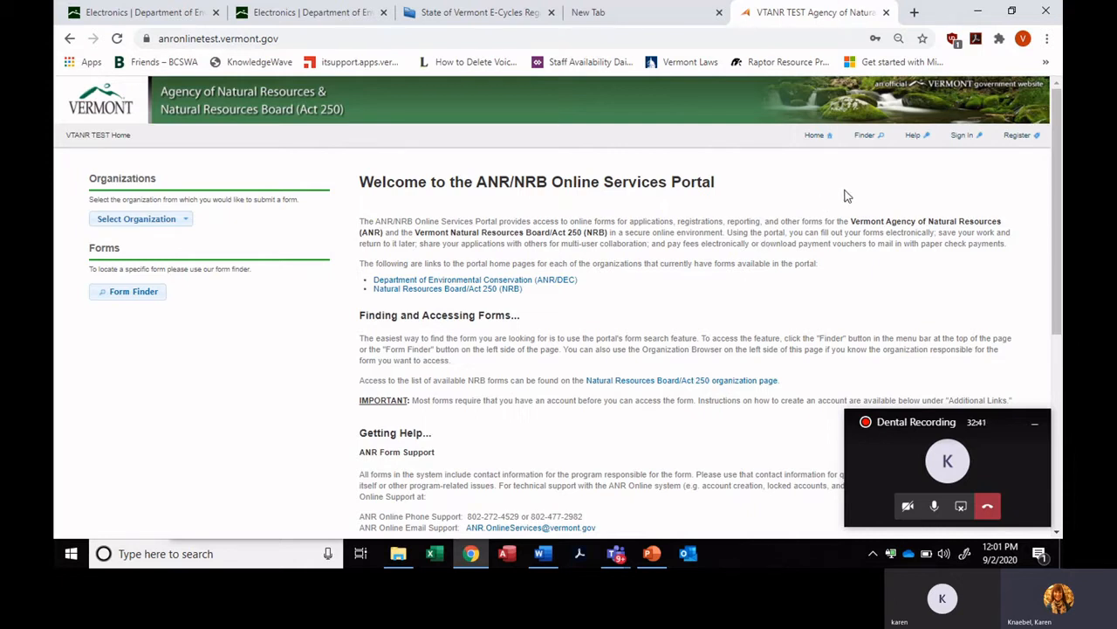
Sign in to the online services portal with the prefilled user ID and password.
{"action": "left_click", "coordinate": [960, 139]}
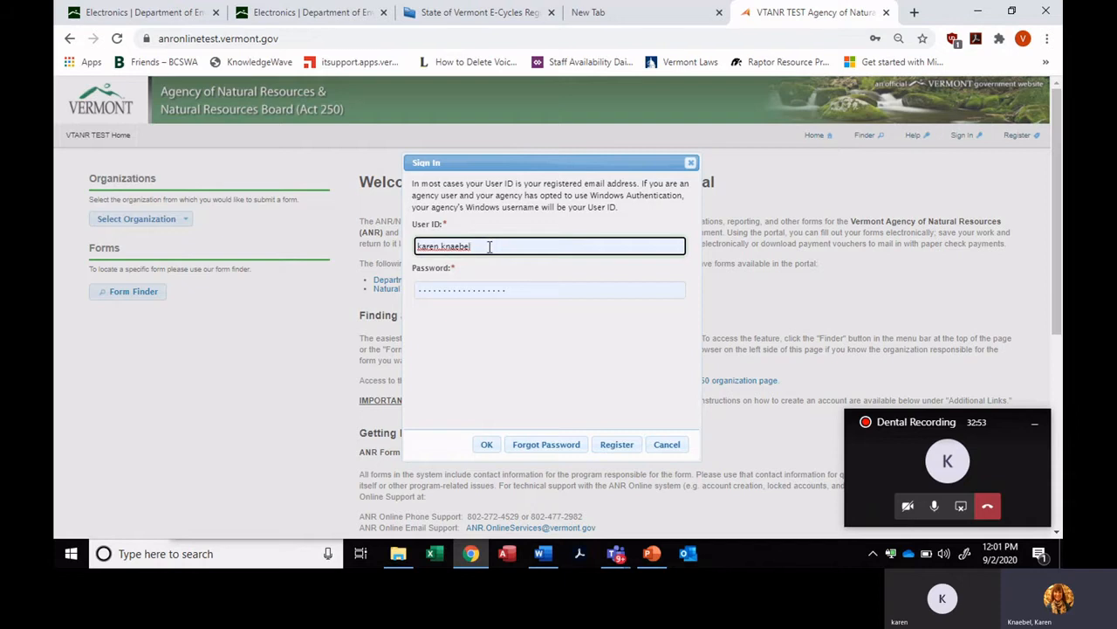
{"action": "left_click", "coordinate": [487, 446]}
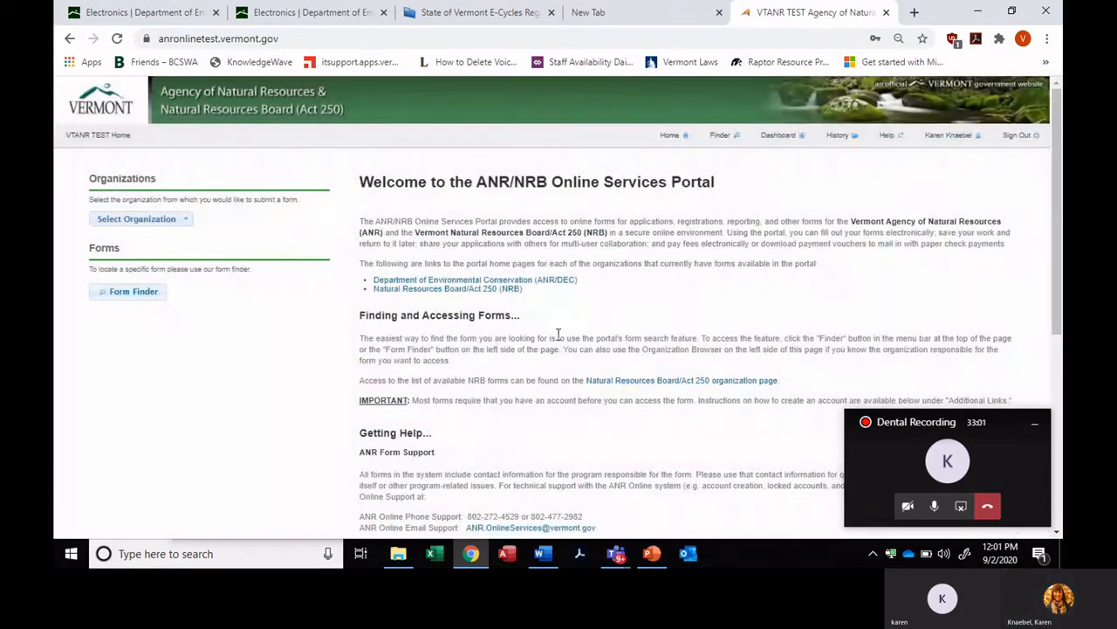
Search the form finder for "dental" and open the Dental Best Management Practices Certification form.
{"action": "left_click", "coordinate": [721, 140]}
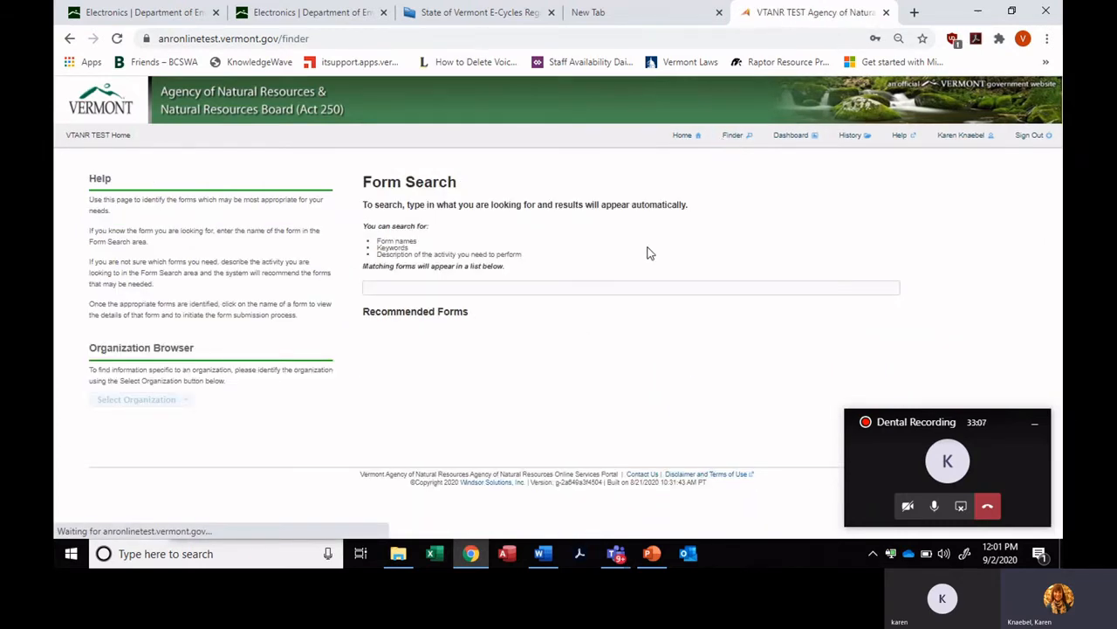
{"action": "left_click", "coordinate": [478, 288]}
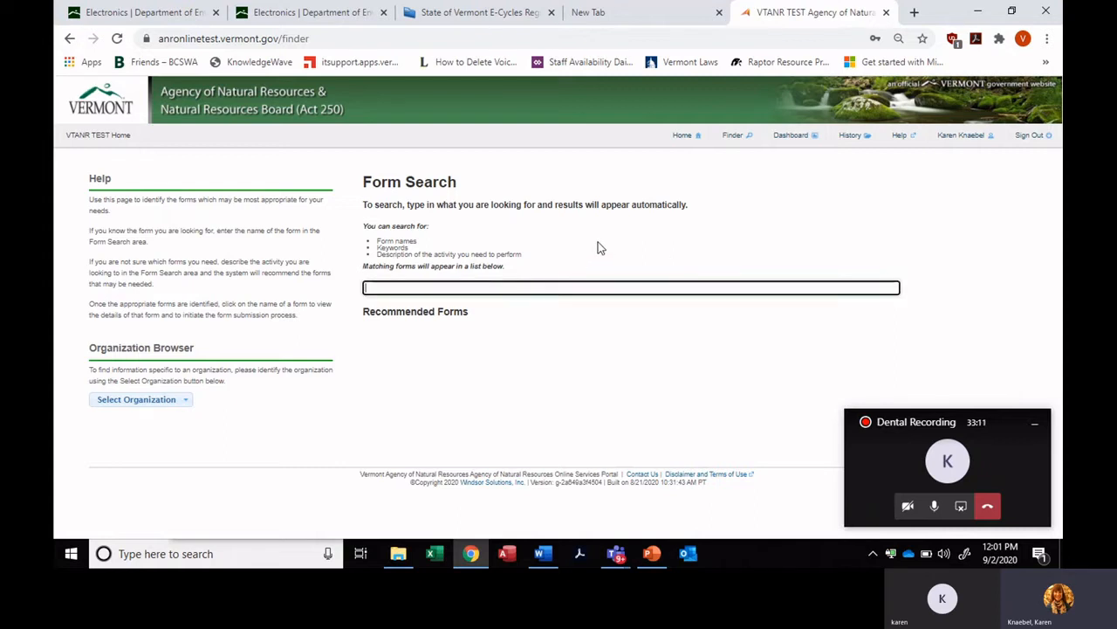
{"action": "type", "text": "dental"}
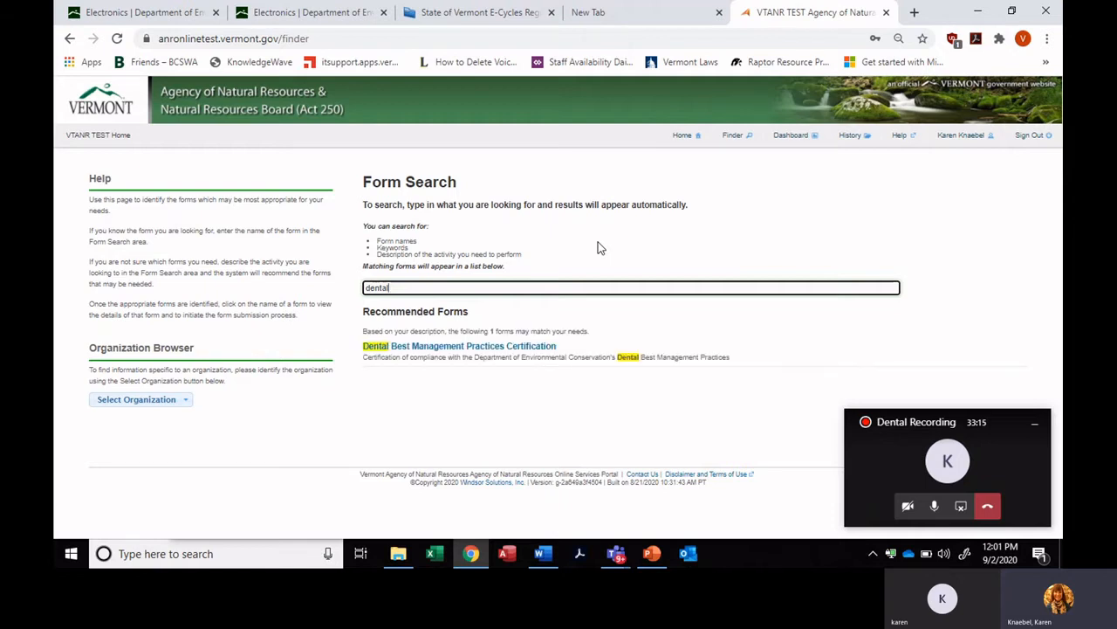
{"action": "left_click", "coordinate": [408, 349]}
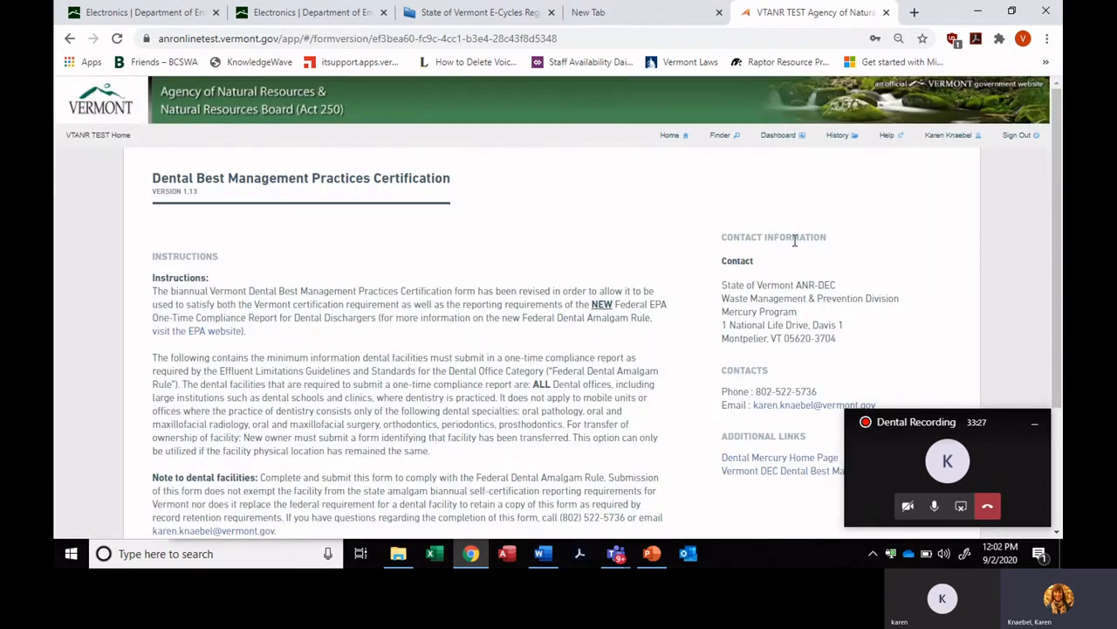
Enter the practice ID number and begin form entry for the certification.
{"action": "left_click_drag", "start_coordinate": [1059, 172], "coordinate": [1061, 288]}
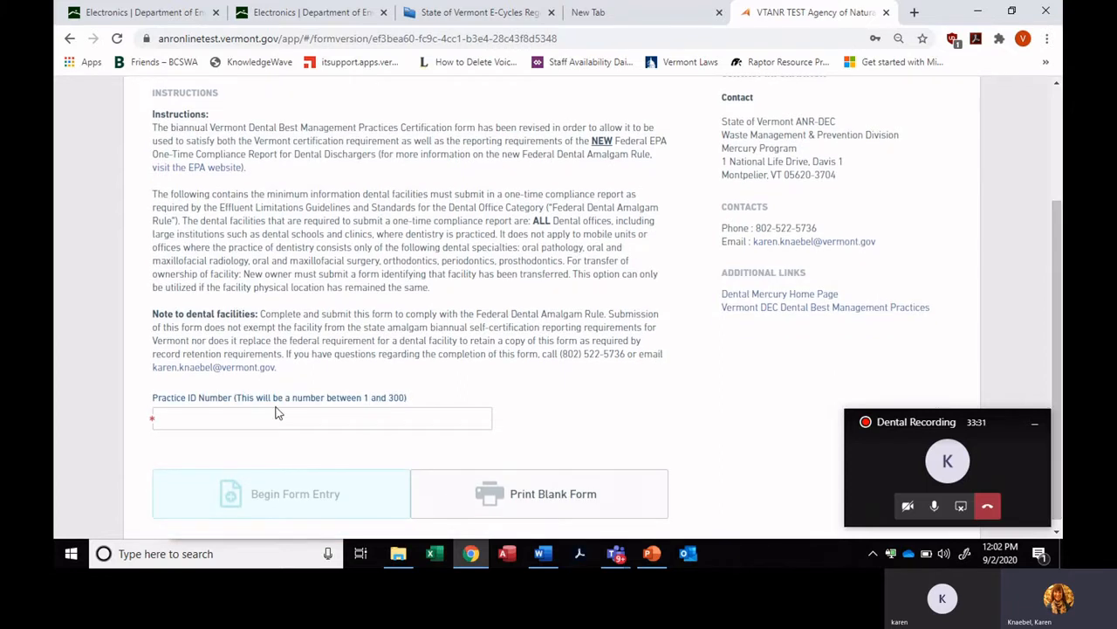
{"action": "left_click", "coordinate": [218, 417]}
{"action": "type", "text": "1"}
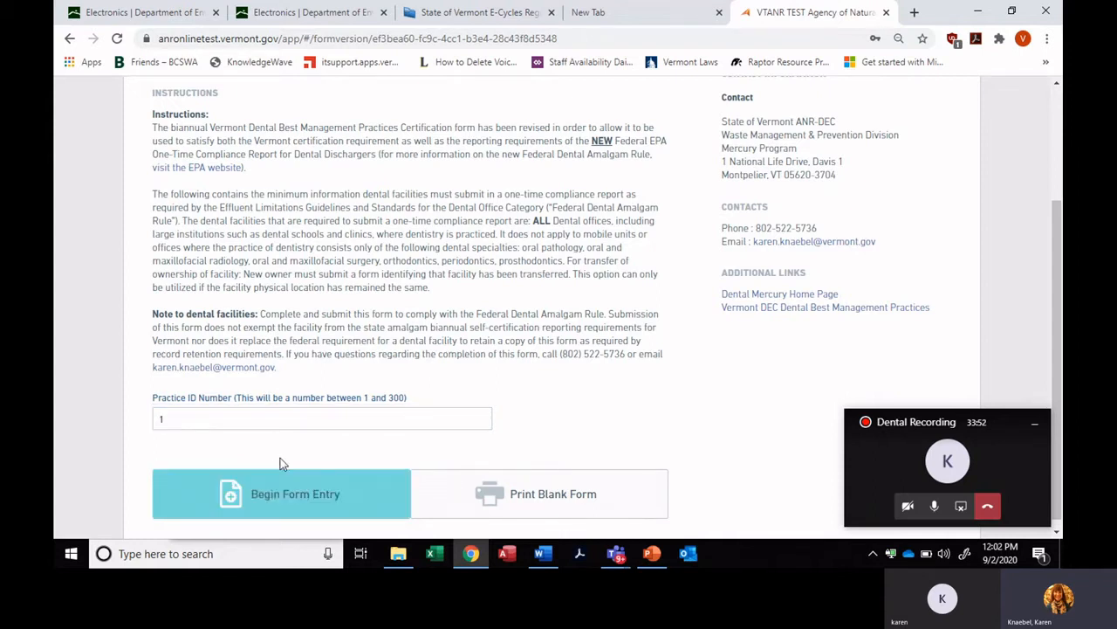
{"action": "left_click", "coordinate": [307, 495]}
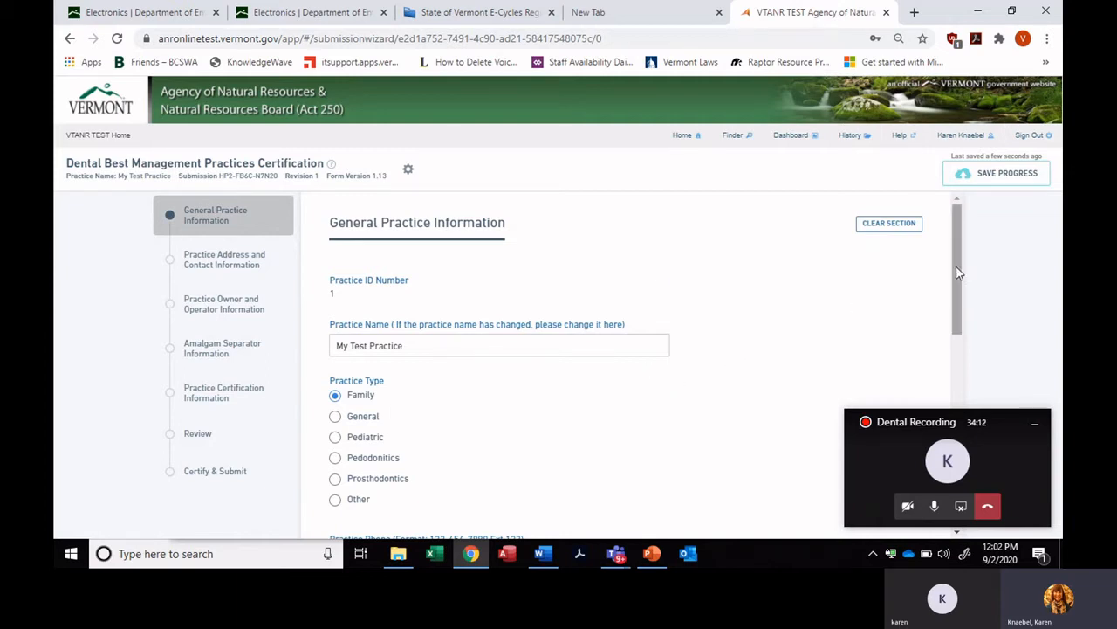
Review the prefilled practice phone and email, and set the practice's amalgam use to Place AND Remove Amalgam.
{"action": "left_click_drag", "start_coordinate": [959, 271], "coordinate": [975, 365]}
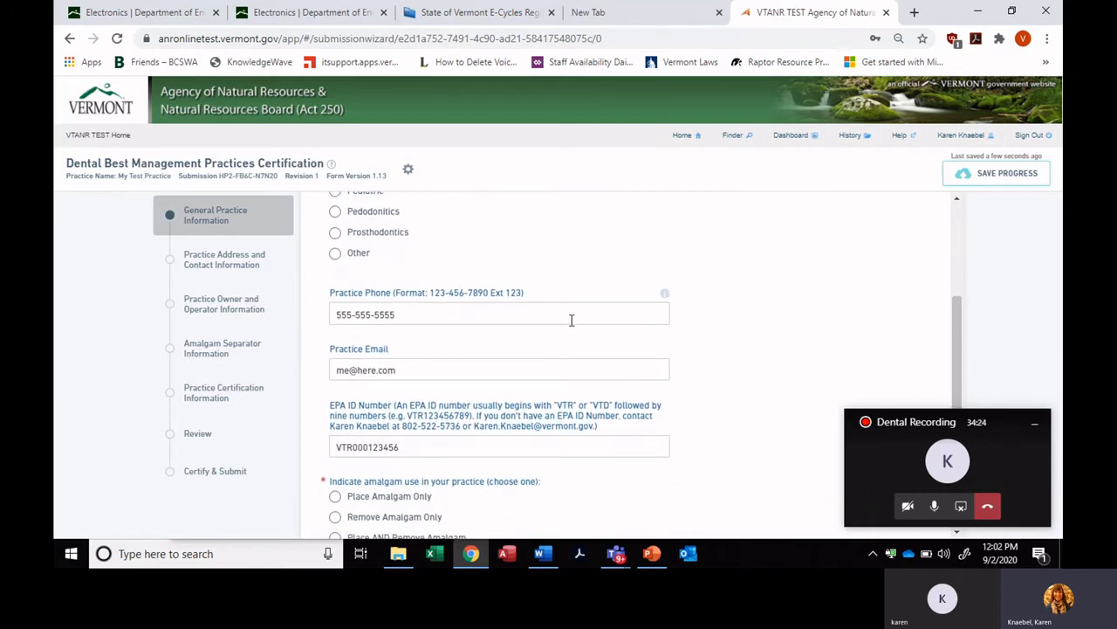
{"action": "left_click_drag", "start_coordinate": [402, 315], "coordinate": [377, 308]}
{"action": "left_click", "coordinate": [392, 314]}
{"action": "left_click", "coordinate": [412, 371]}
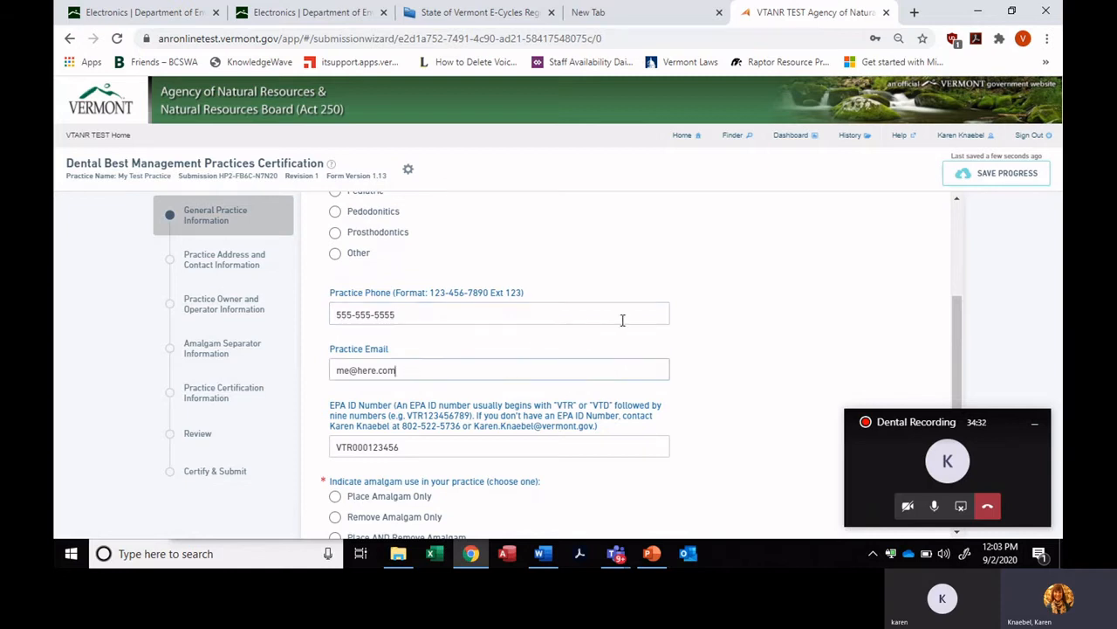
{"action": "left_click_drag", "start_coordinate": [957, 308], "coordinate": [957, 368]}
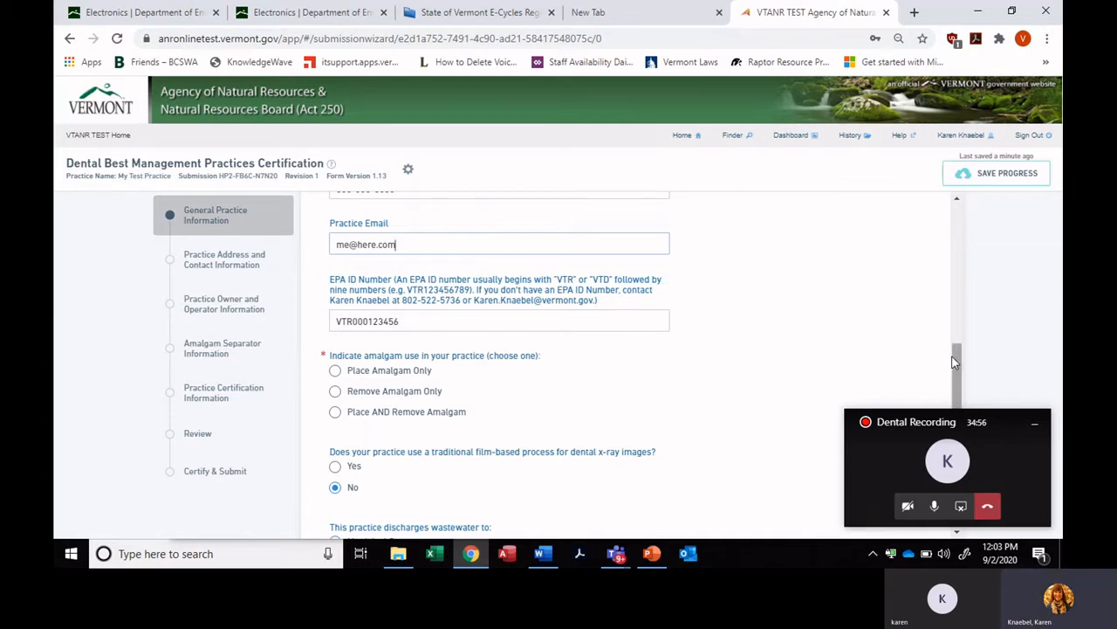
{"action": "left_click_drag", "start_coordinate": [959, 361], "coordinate": [959, 372]}
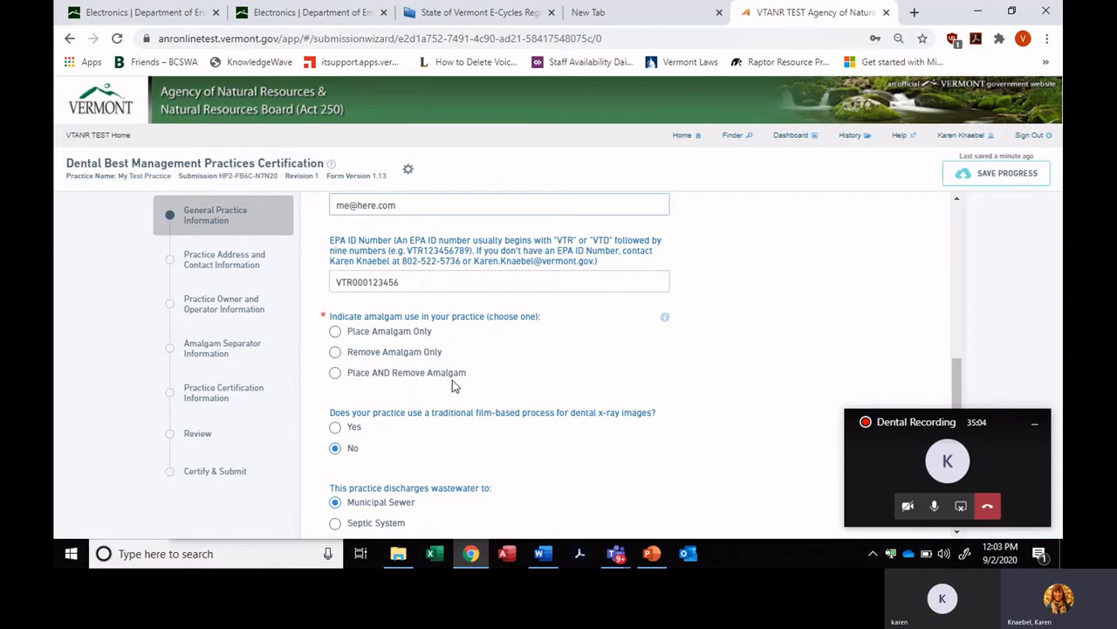
{"action": "left_click", "coordinate": [335, 373]}
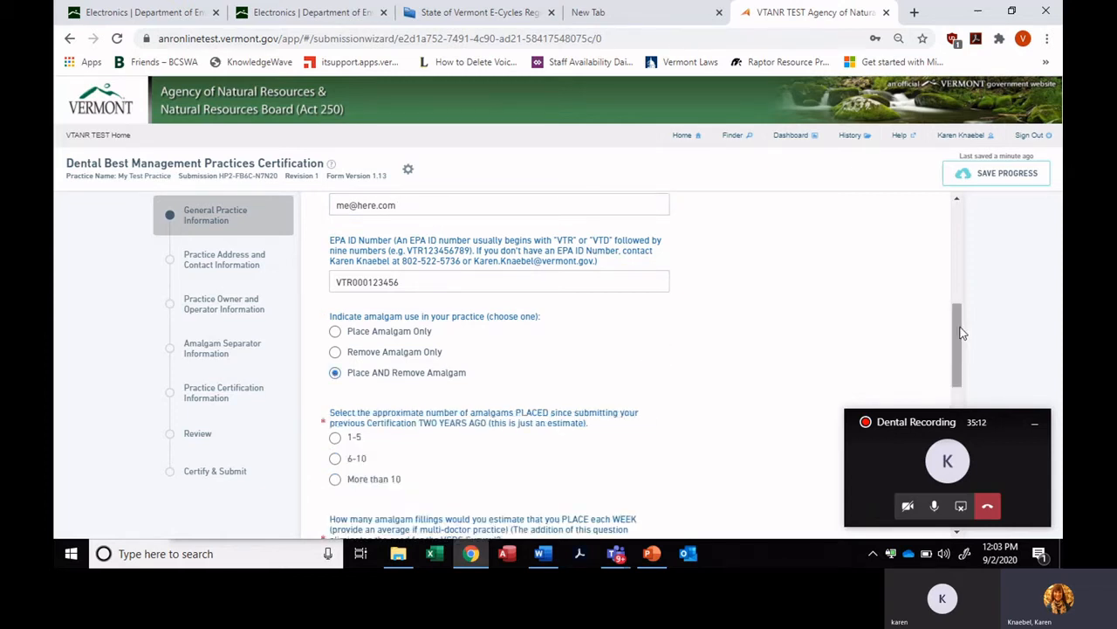
Set the amalgams placed since the previous certification to 6-10 and the fillings placed each week to 6-10.
{"action": "left_click_drag", "start_coordinate": [956, 325], "coordinate": [957, 354]}
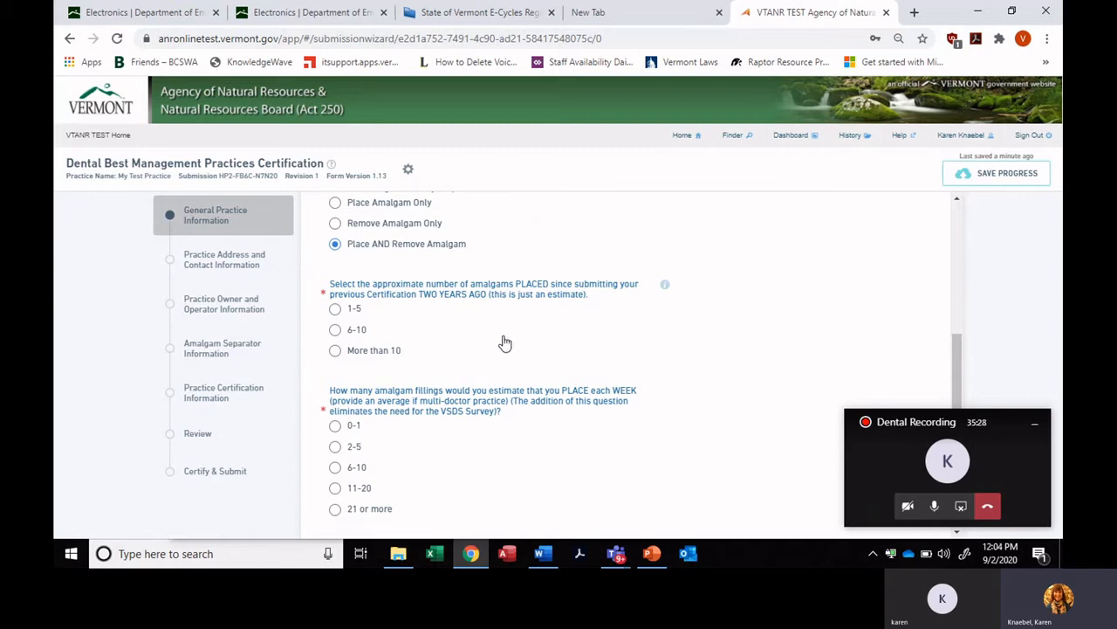
{"action": "left_click", "coordinate": [336, 330]}
{"action": "left_click_drag", "start_coordinate": [961, 349], "coordinate": [965, 382]}
{"action": "scroll", "coordinate": [965, 382], "scroll_direction": "down", "scroll_amount": 1}
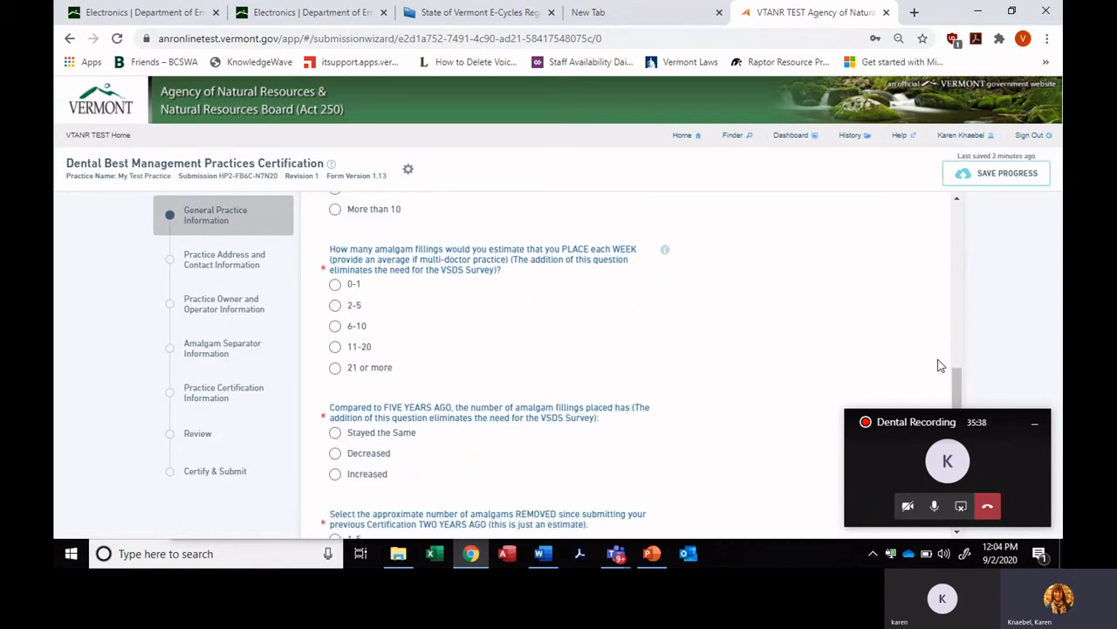
{"action": "mouse_move", "coordinate": [963, 388]}
{"action": "left_mouse_down"}
{"action": "mouse_move", "coordinate": [961, 363]}
{"action": "mouse_move", "coordinate": [958, 392]}
{"action": "left_mouse_up"}
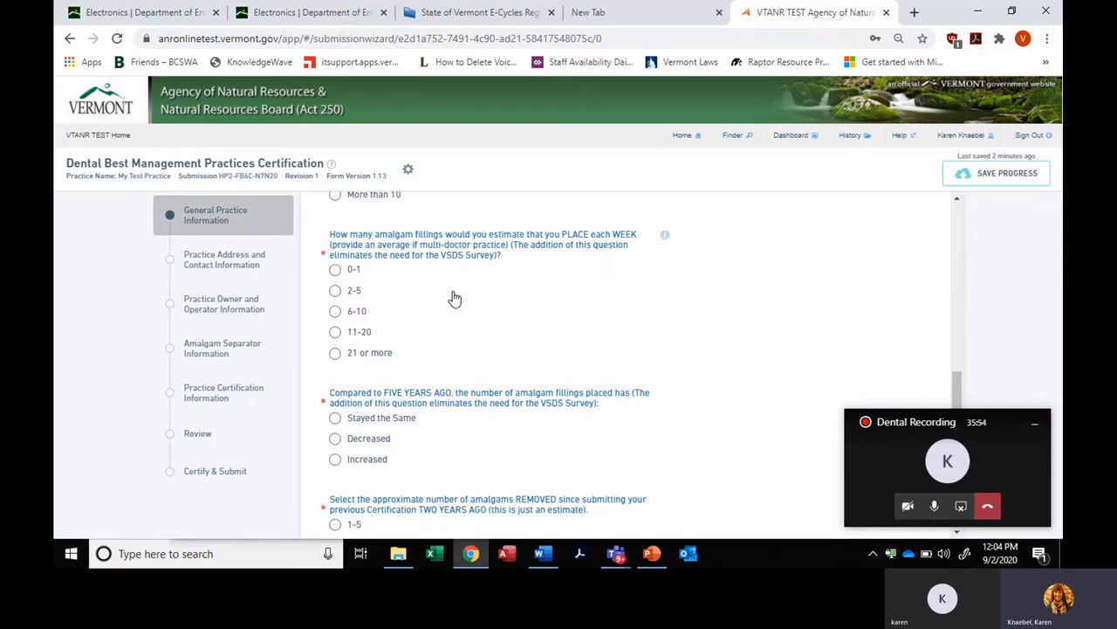
{"action": "left_click", "coordinate": [336, 310]}
Mark fillings placed compared to five years ago as Decreased and amalgams removed since the previous certification as More than 10.
{"action": "left_click_drag", "start_coordinate": [959, 392], "coordinate": [961, 420]}
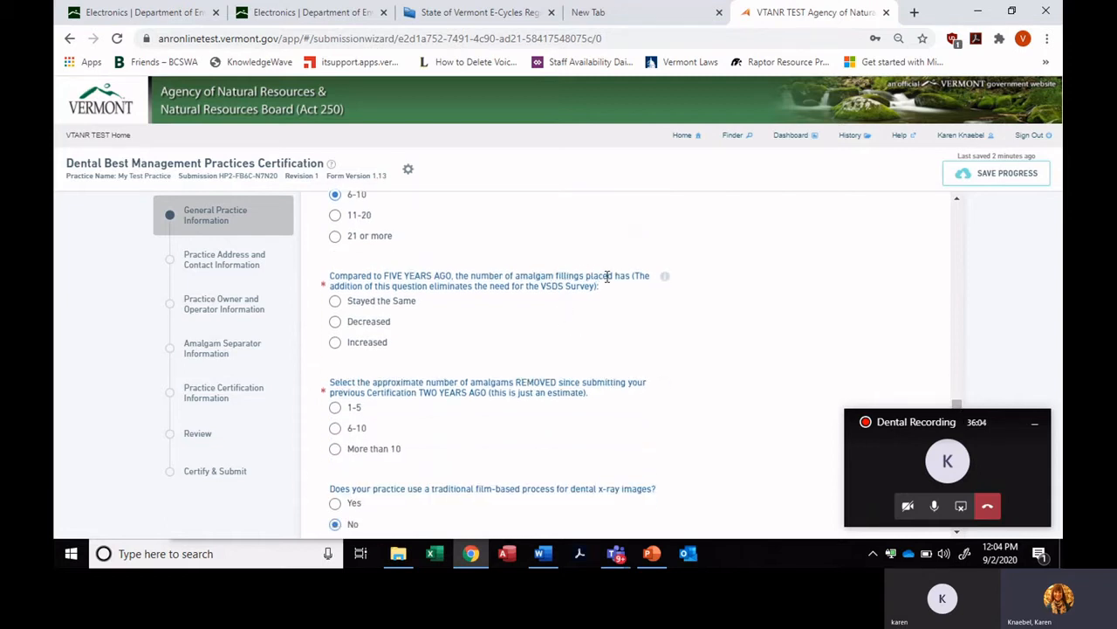
{"action": "left_click", "coordinate": [336, 322]}
{"action": "left_click", "coordinate": [1035, 424]}
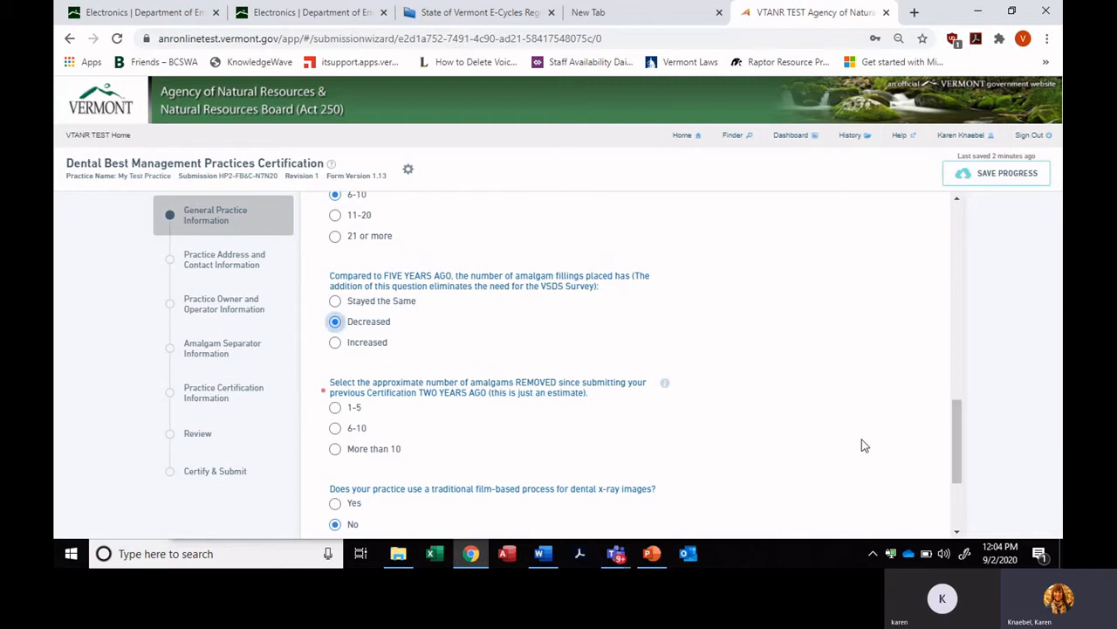
{"action": "scroll", "coordinate": [905, 452], "scroll_direction": "down", "scroll_amount": 1}
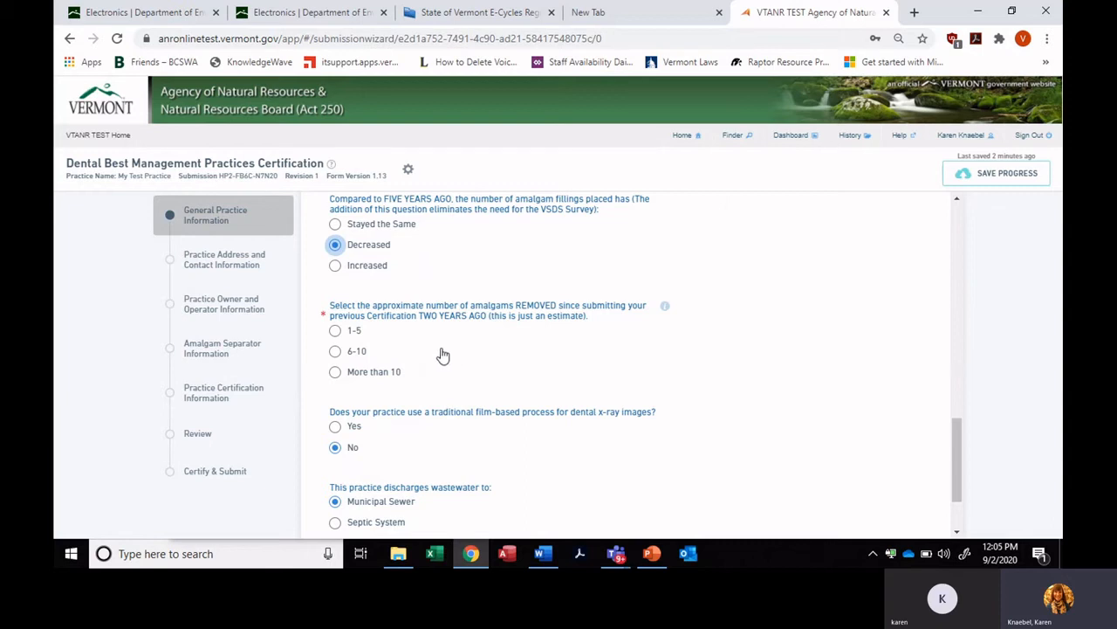
{"action": "left_click", "coordinate": [335, 376]}
Continue to the Practice Address and Contact Information section and answer No to the physical location matching the mailing address.
{"action": "left_click_drag", "start_coordinate": [959, 446], "coordinate": [957, 485]}
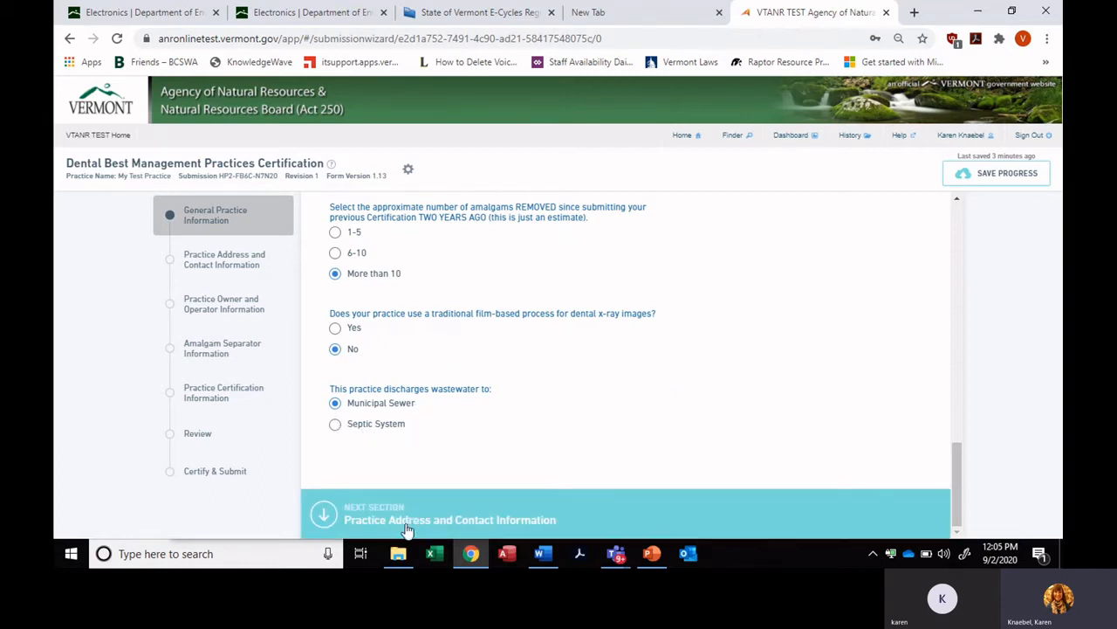
{"action": "left_click", "coordinate": [415, 520]}
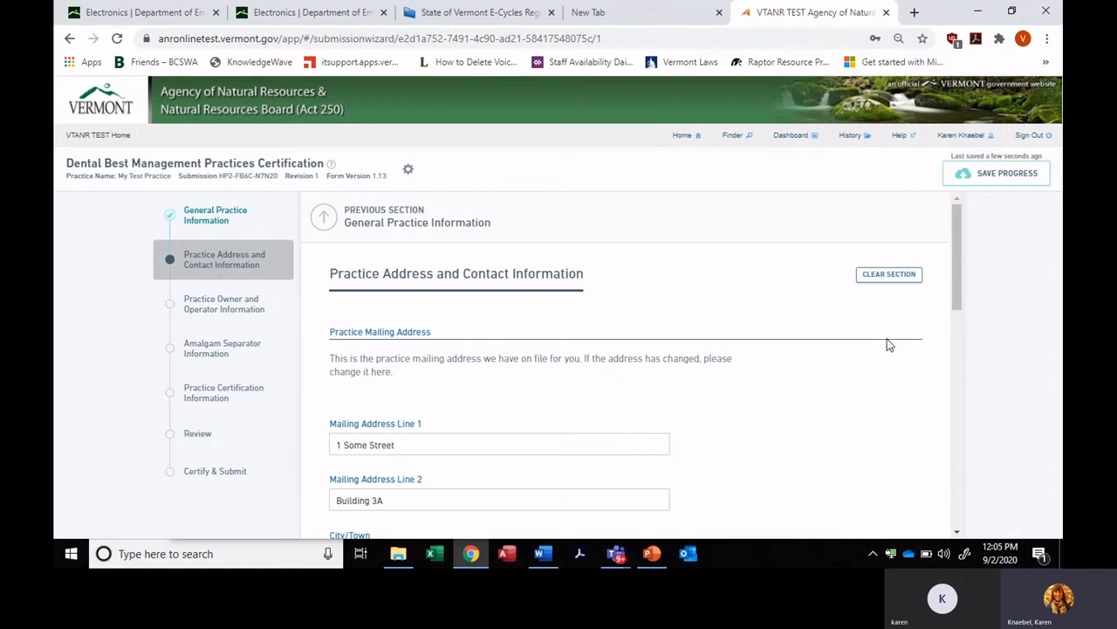
{"action": "left_click_drag", "start_coordinate": [956, 290], "coordinate": [994, 407]}
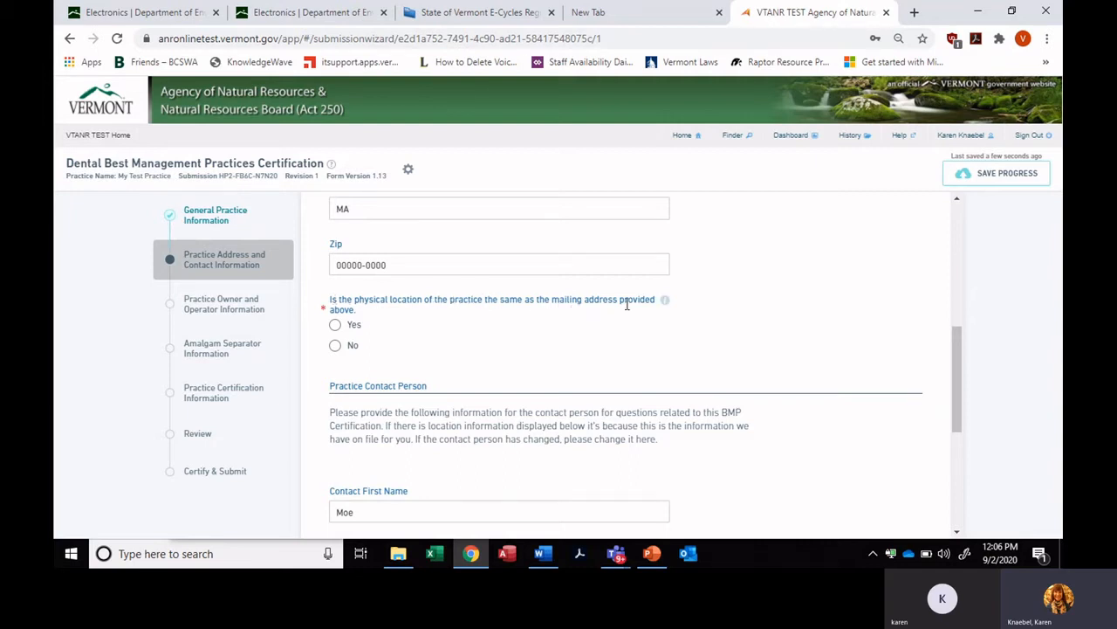
{"action": "mouse_move", "coordinate": [667, 307]}
{"action": "left_click", "coordinate": [335, 347]}
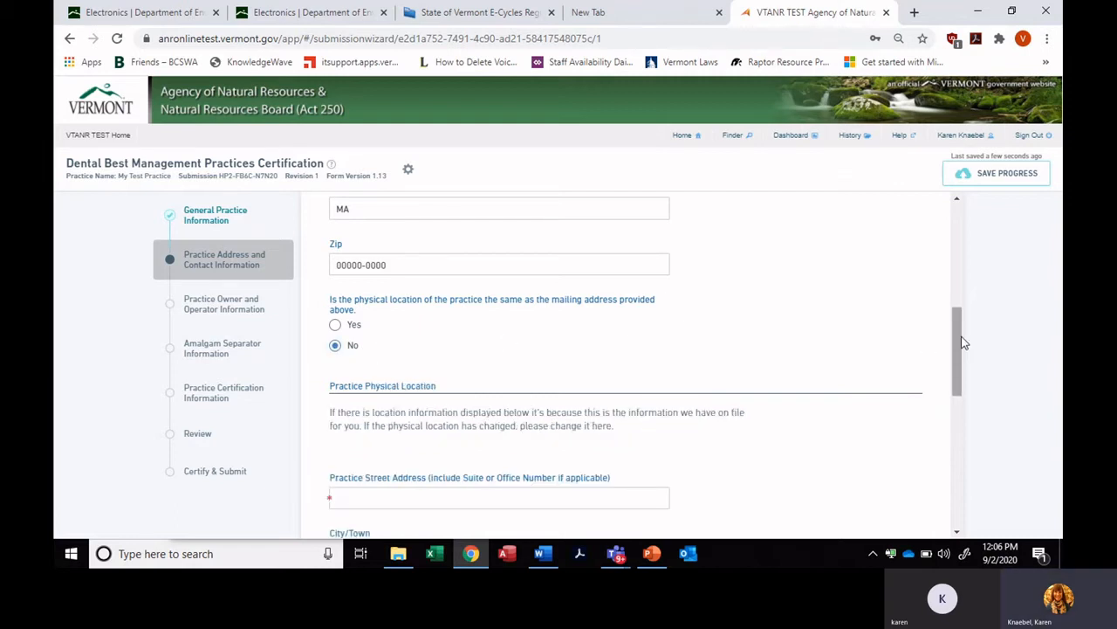
Try continuing to Practice Owner and Operator Information with the physical location left blank, and return to the address section.
{"action": "scroll", "coordinate": [963, 354], "scroll_direction": "down", "scroll_amount": 1}
{"action": "left_click_drag", "start_coordinate": [962, 350], "coordinate": [987, 470]}
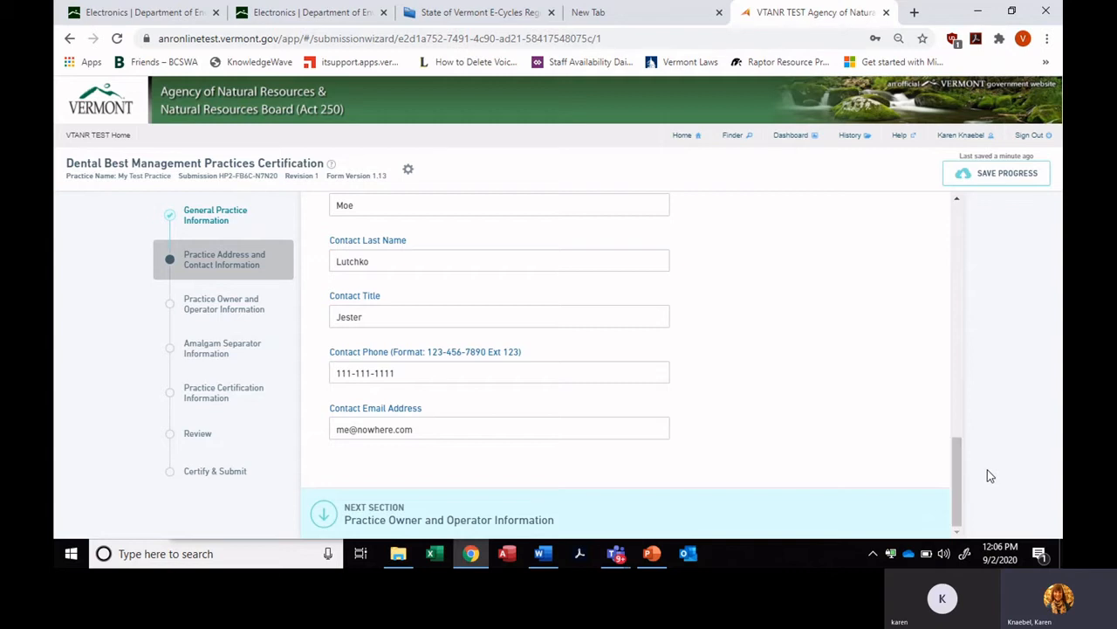
{"action": "left_click", "coordinate": [455, 519]}
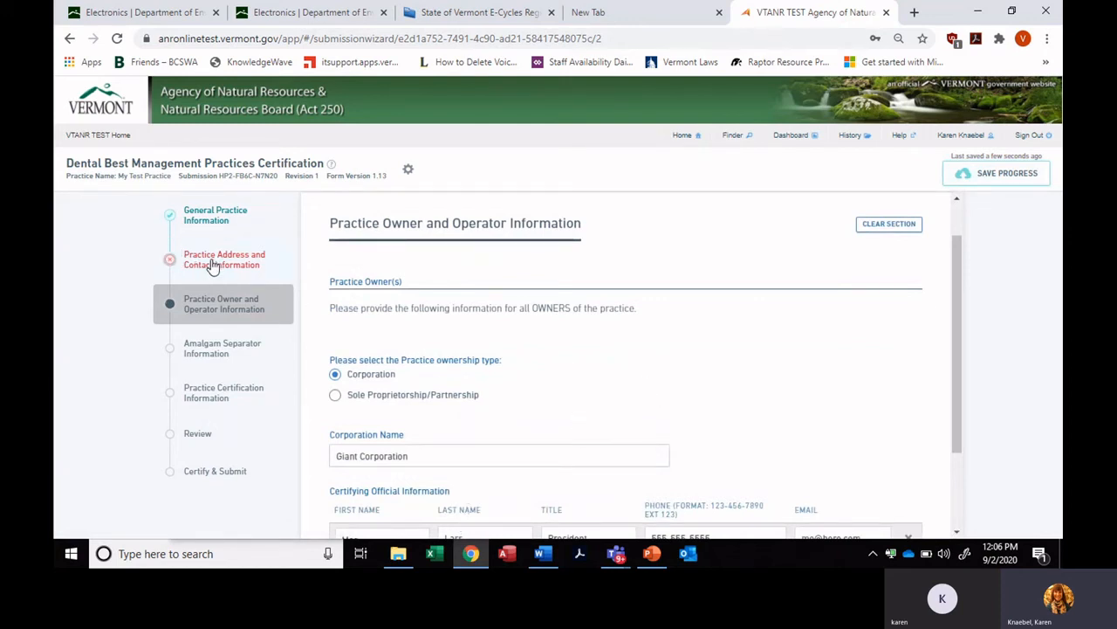
{"action": "left_click", "coordinate": [212, 265]}
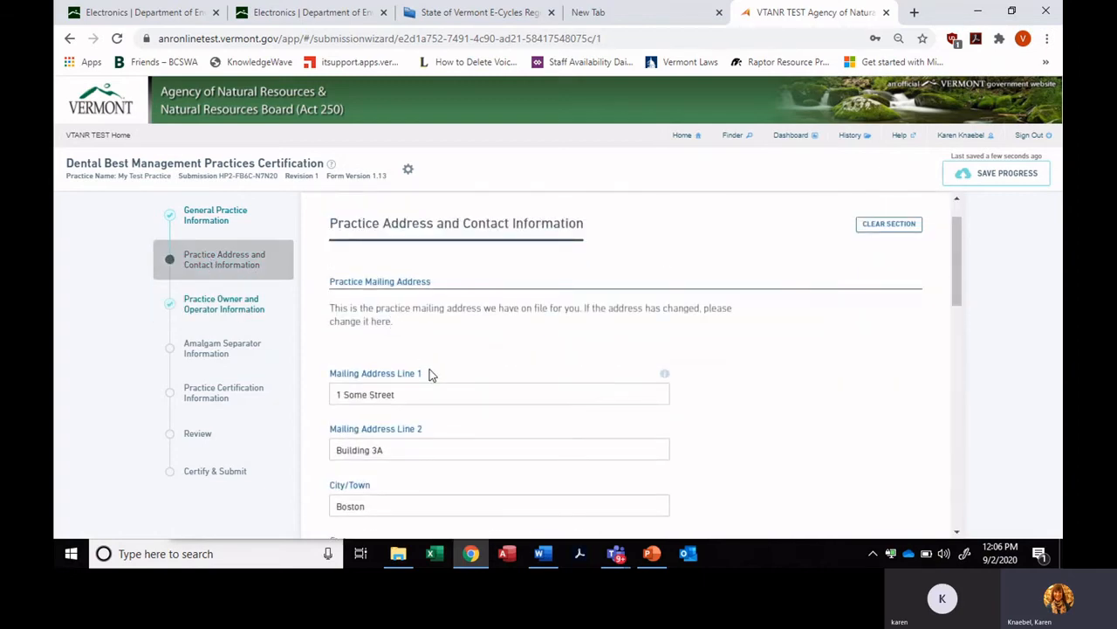
Fill in the street address and city of the practice's physical location, and open the Practice Owner and Operator Information section.
{"action": "left_click_drag", "start_coordinate": [956, 284], "coordinate": [956, 405]}
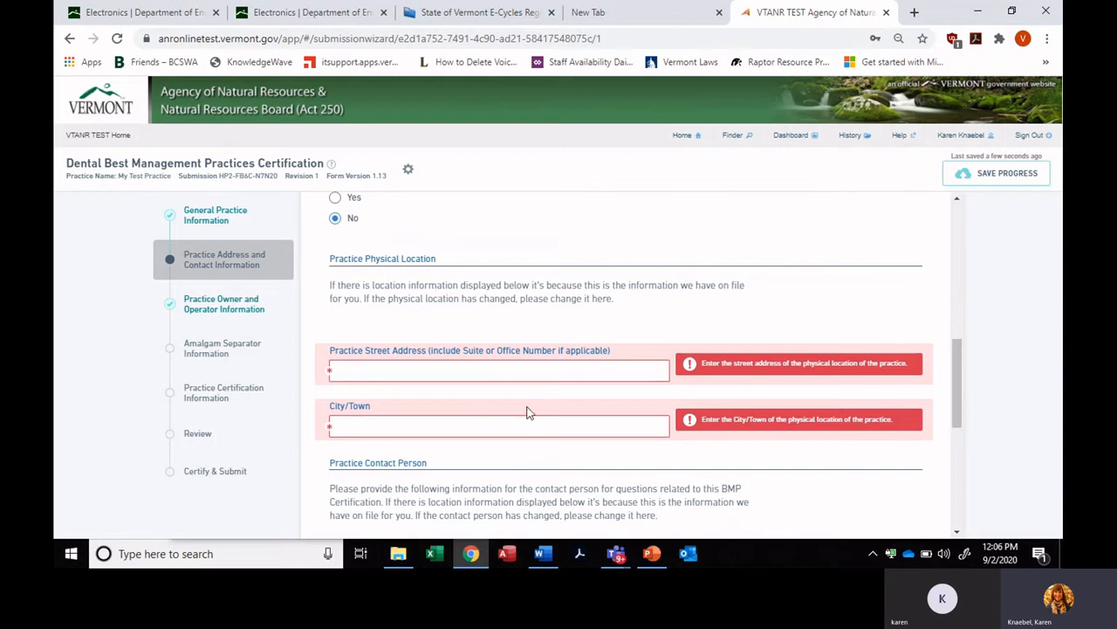
{"action": "left_click", "coordinate": [431, 371]}
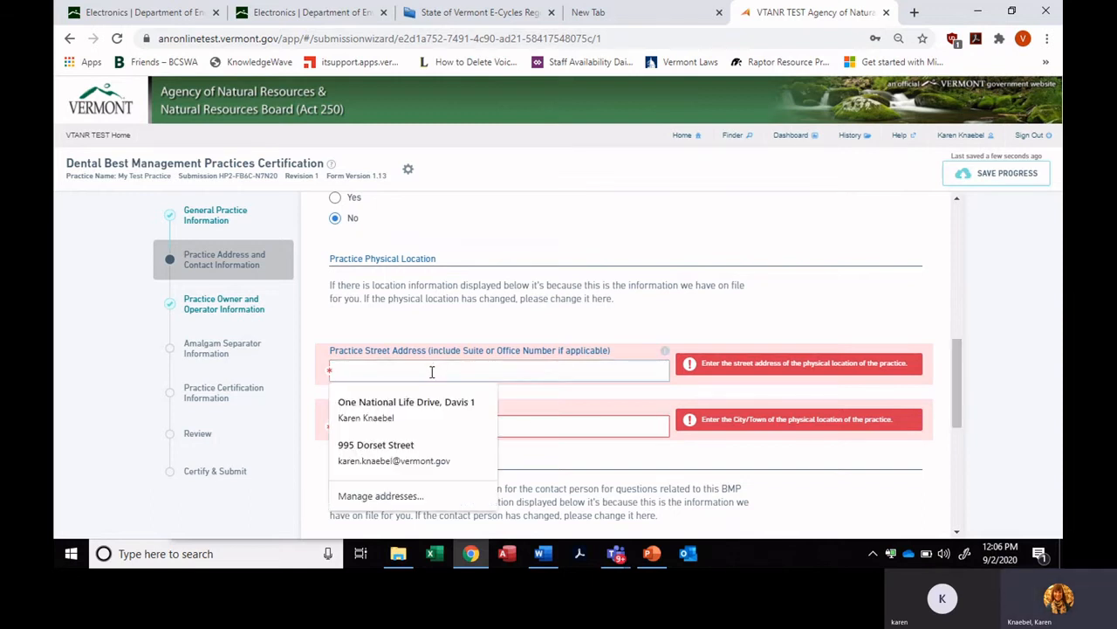
{"action": "type", "text": "111 Main s"}
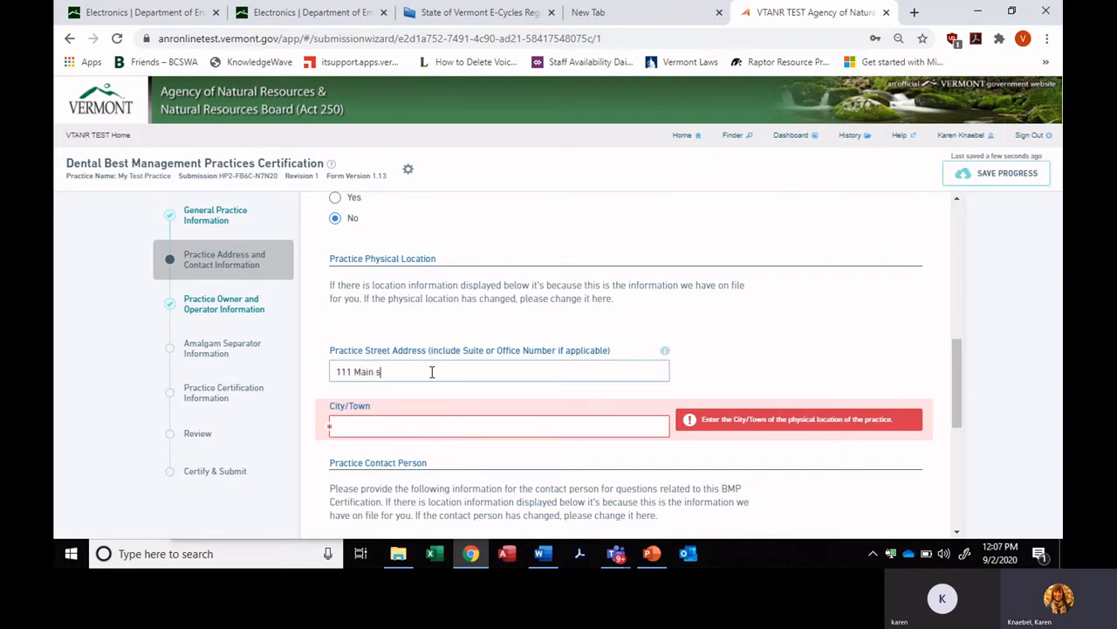
{"action": "type", "text": "treet"}
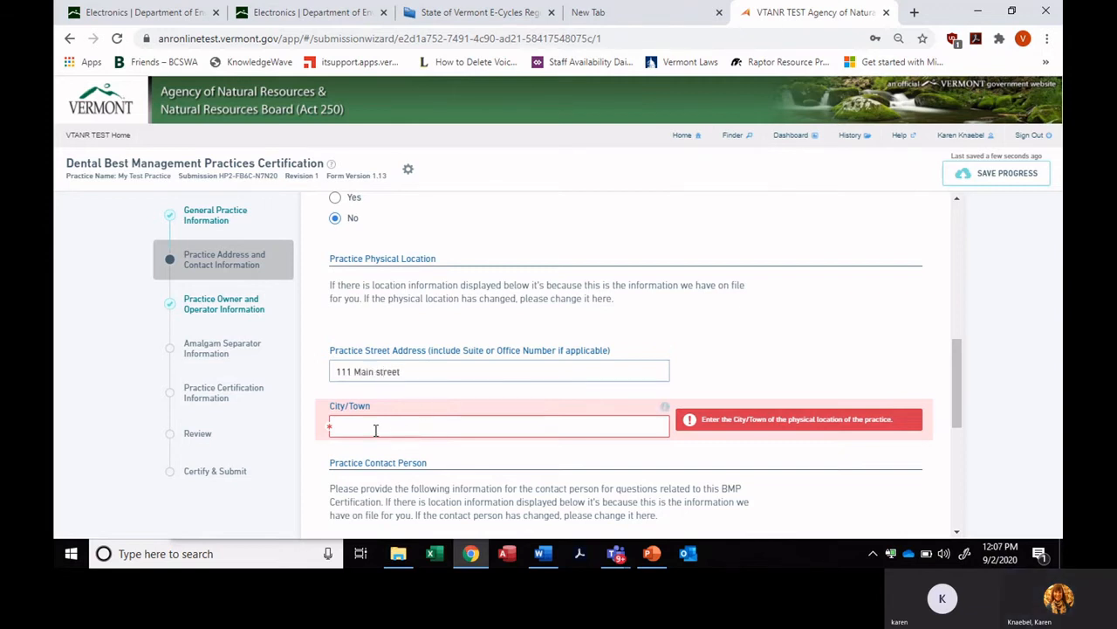
{"action": "left_click", "coordinate": [375, 428]}
{"action": "type", "text": "Burl"}
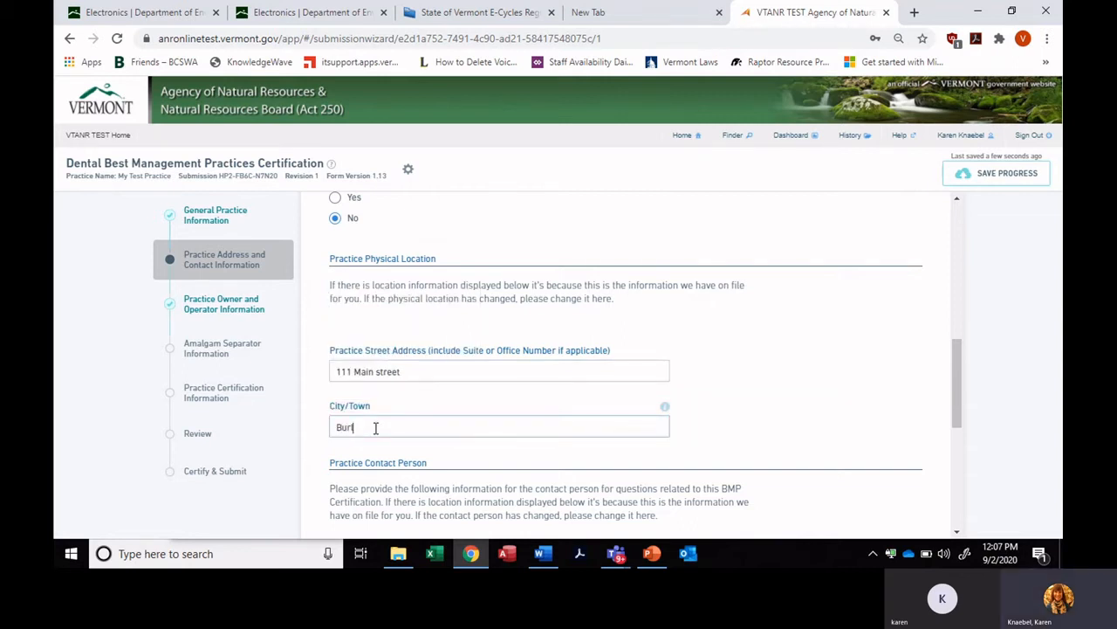
{"action": "type", "text": "ington"}
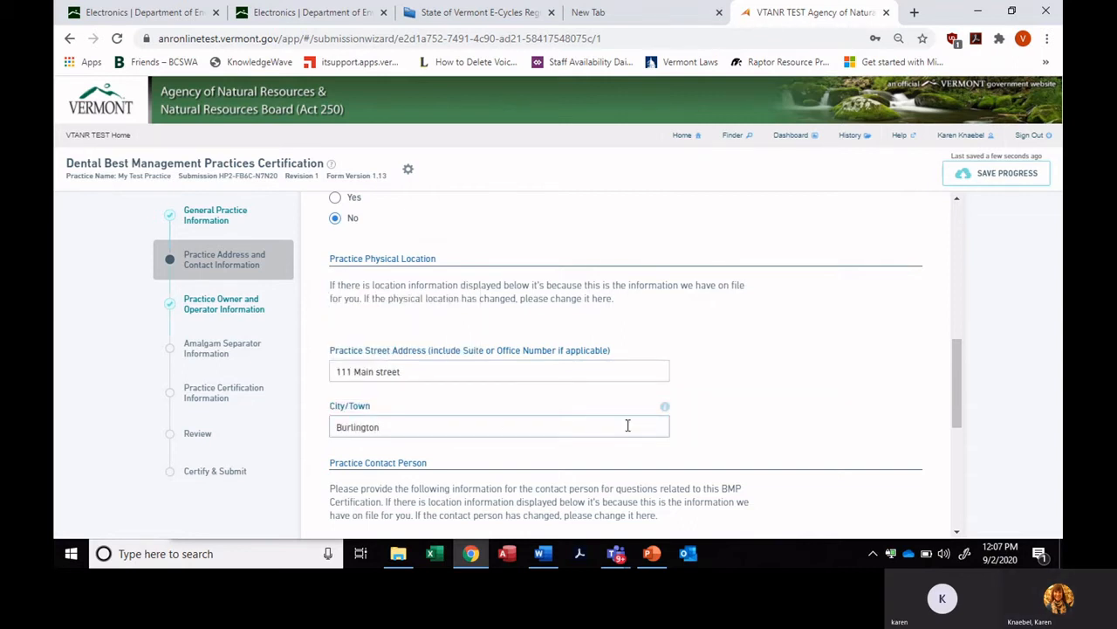
{"action": "left_click", "coordinate": [233, 310]}
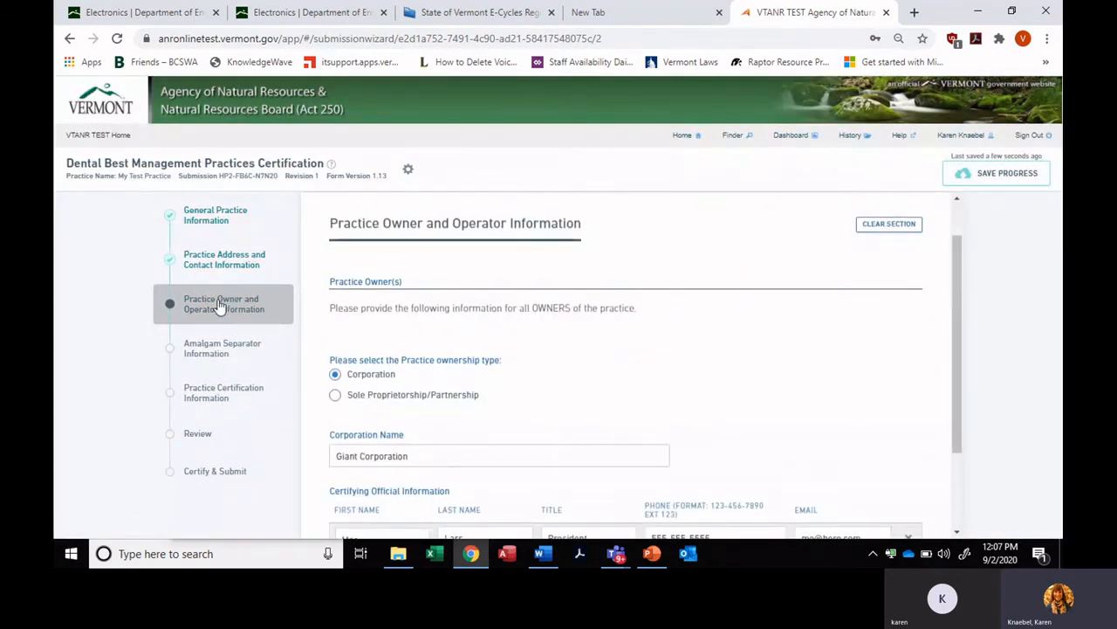
Recheck the entries in the Practice Address and Contact Information section and return to Practice Owner and Operator Information.
{"action": "left_click", "coordinate": [227, 263]}
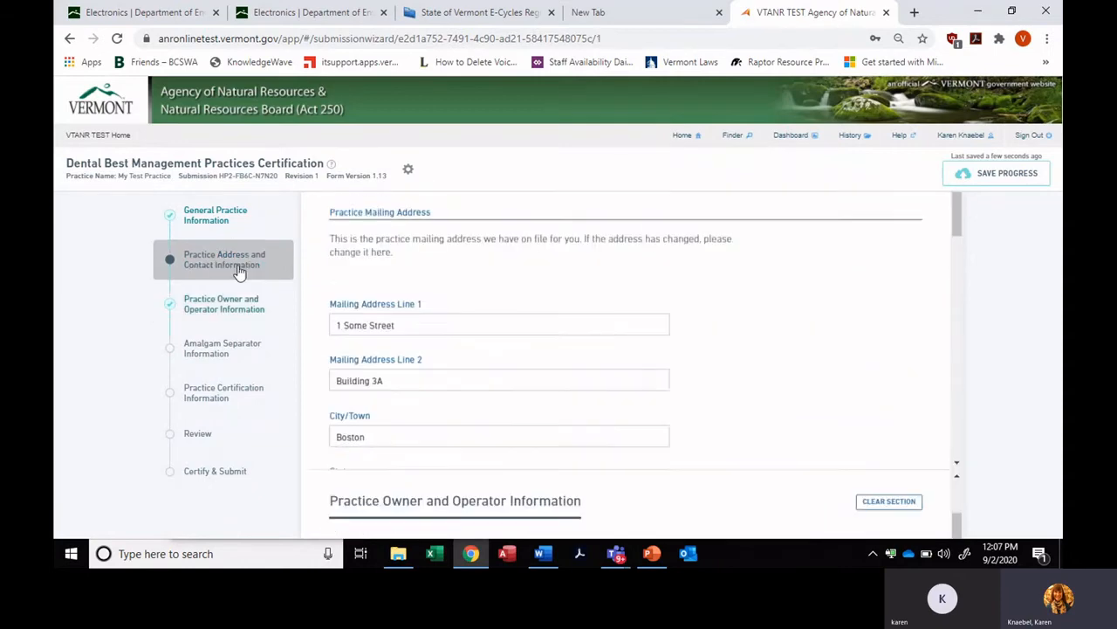
{"action": "left_click_drag", "start_coordinate": [960, 274], "coordinate": [969, 526]}
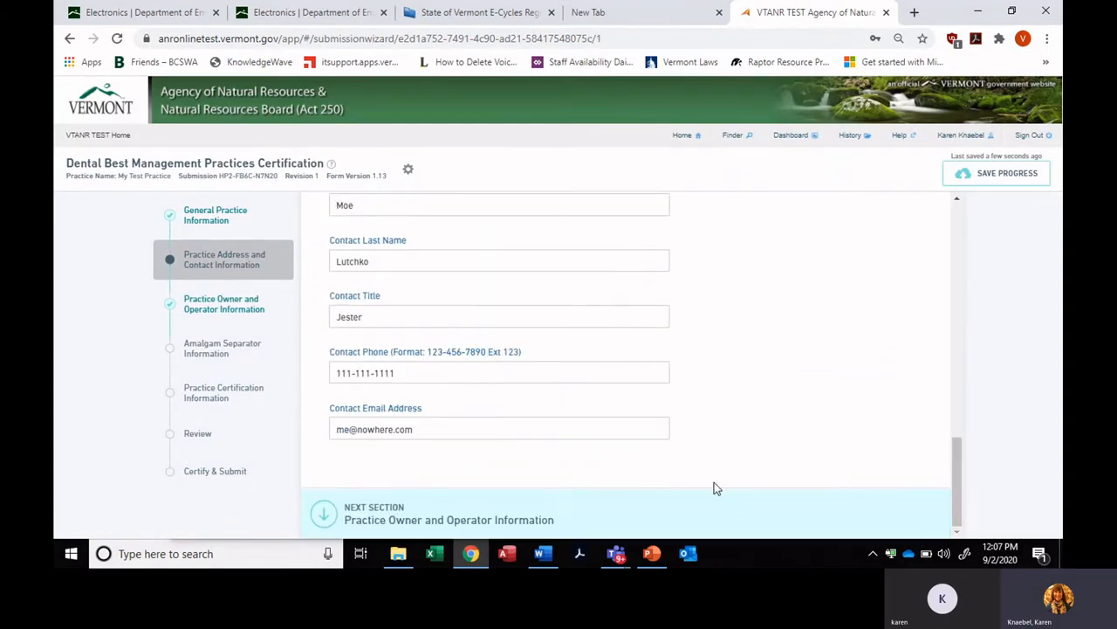
{"action": "left_click", "coordinate": [402, 517]}
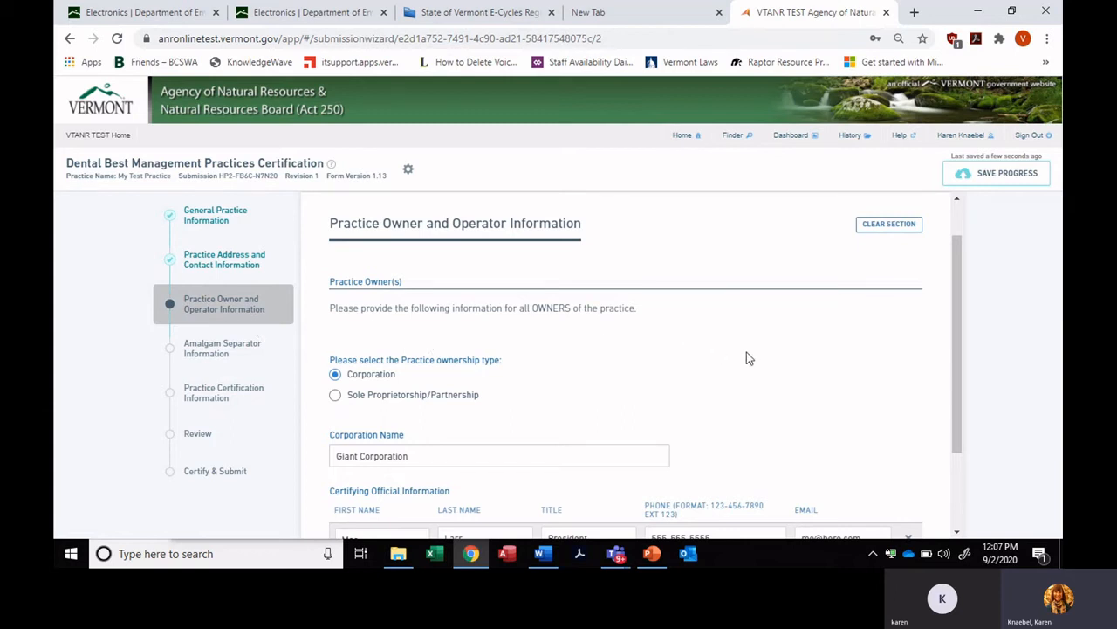
Continue past the practice owner details to Amalgam Separator Information and set the total number of amalgam chairs to 5.
{"action": "left_click_drag", "start_coordinate": [957, 302], "coordinate": [965, 392]}
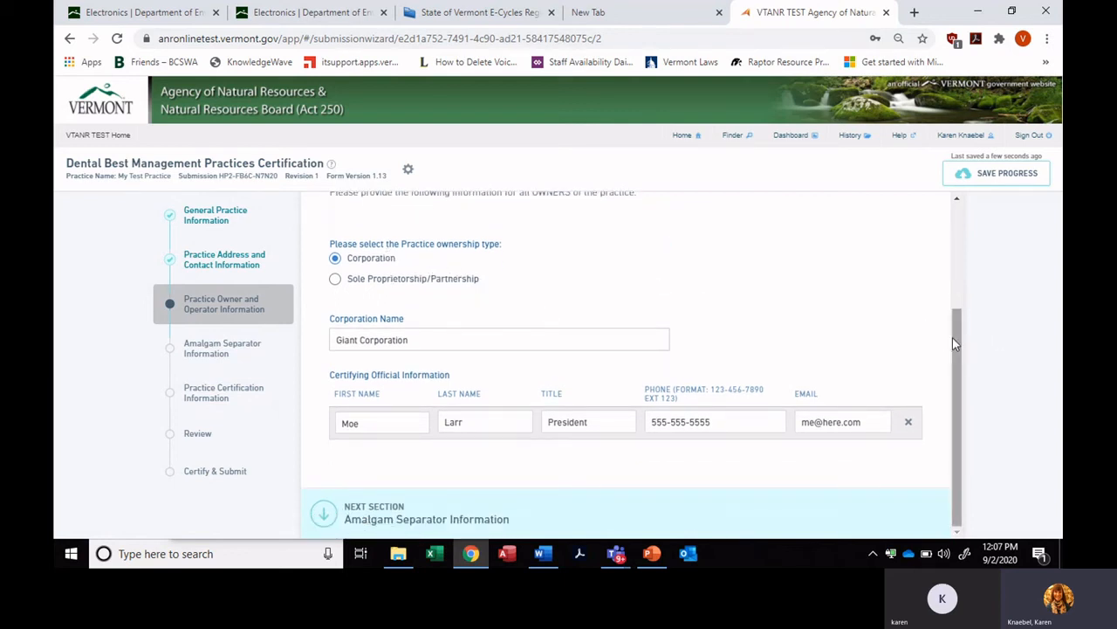
{"action": "left_click_drag", "start_coordinate": [958, 339], "coordinate": [957, 374]}
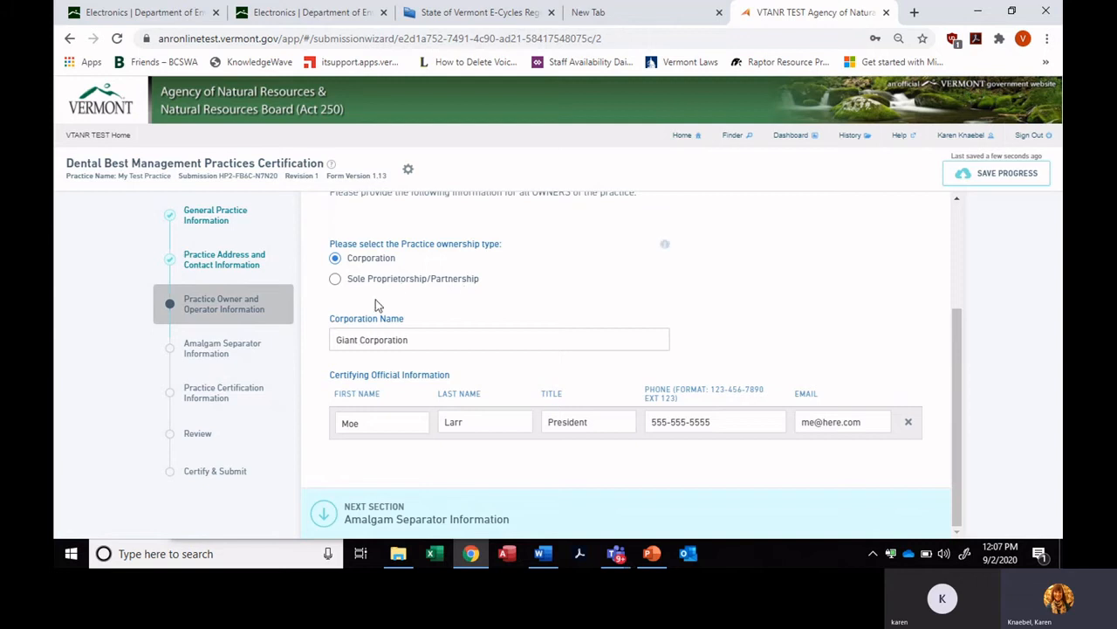
{"action": "left_click", "coordinate": [394, 520]}
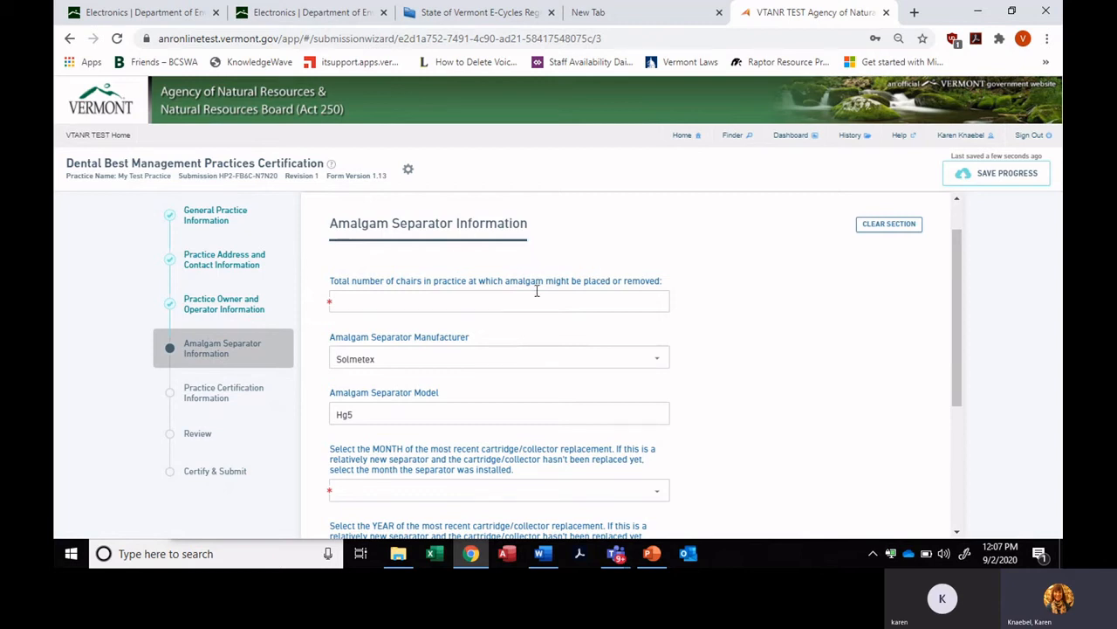
{"action": "left_click", "coordinate": [435, 301]}
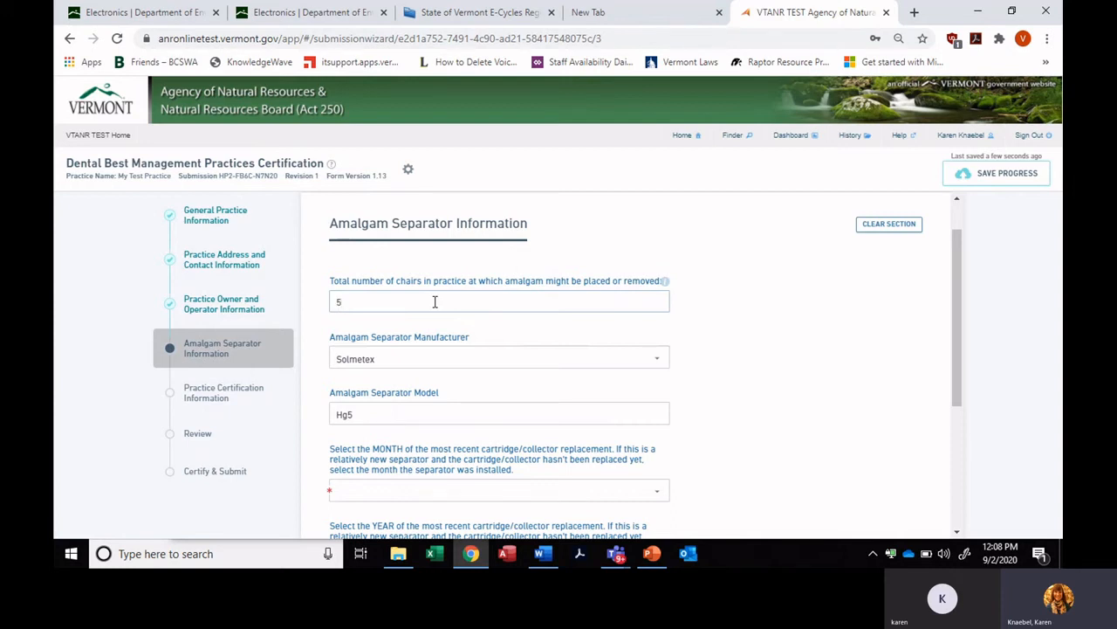
Look through the available amalgam separator manufacturers and keep Solmetex selected.
{"action": "left_click_drag", "start_coordinate": [958, 290], "coordinate": [964, 331]}
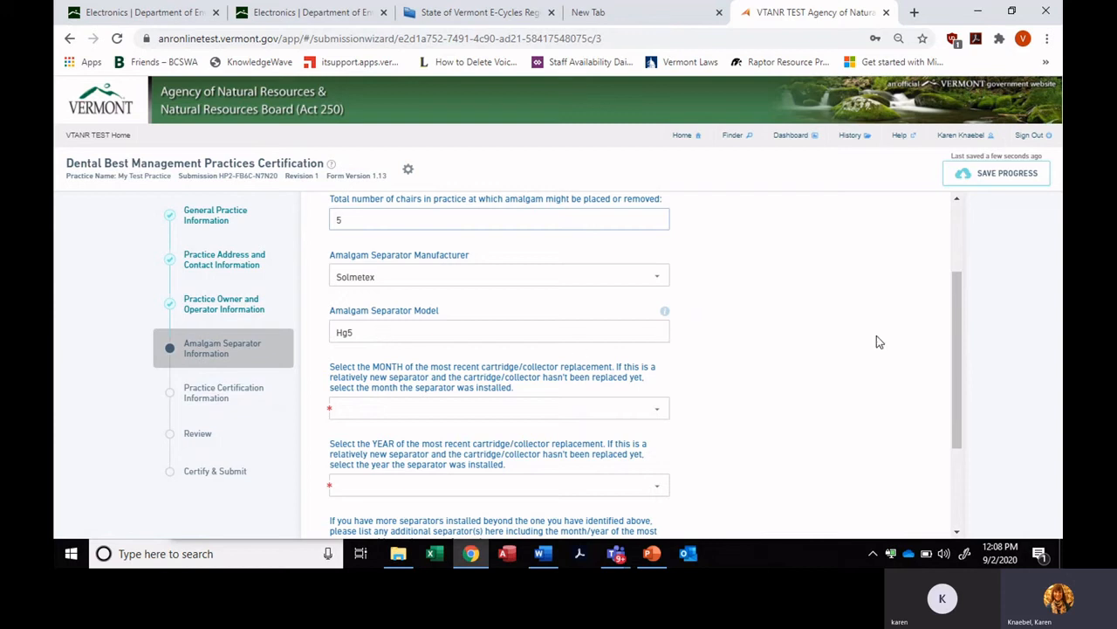
{"action": "left_click_drag", "start_coordinate": [961, 320], "coordinate": [960, 348]}
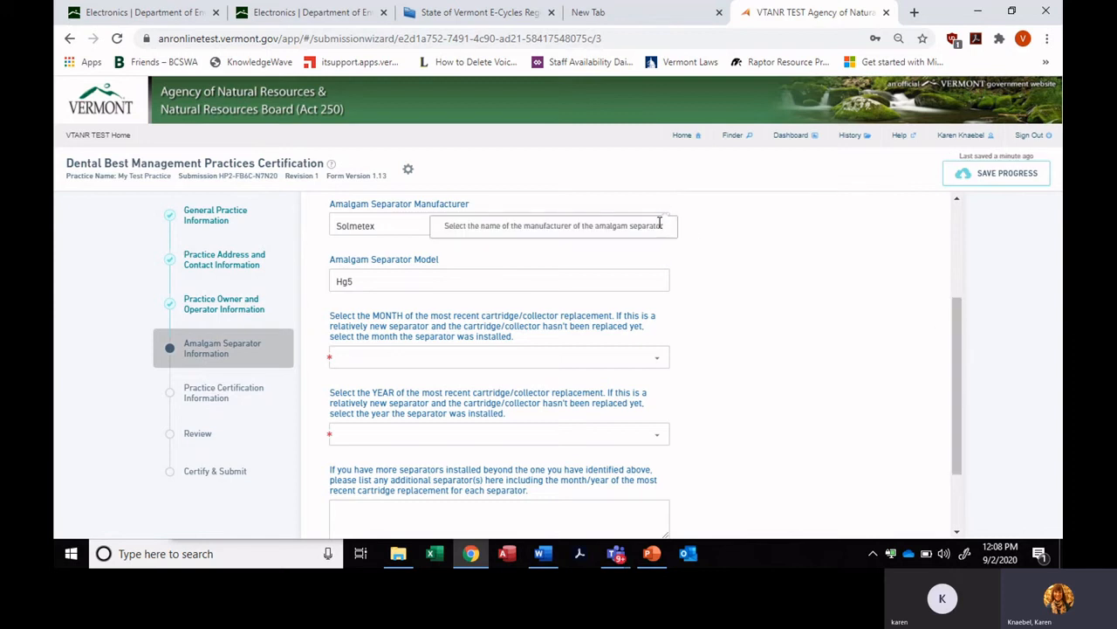
{"action": "left_click", "coordinate": [661, 231]}
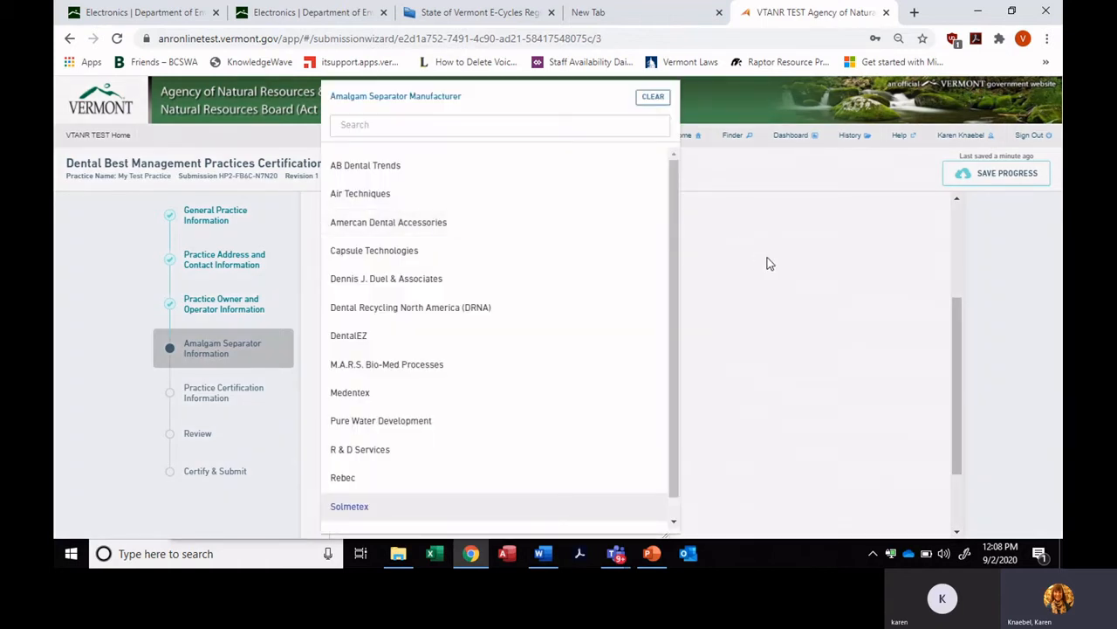
{"action": "left_click_drag", "start_coordinate": [673, 267], "coordinate": [681, 356]}
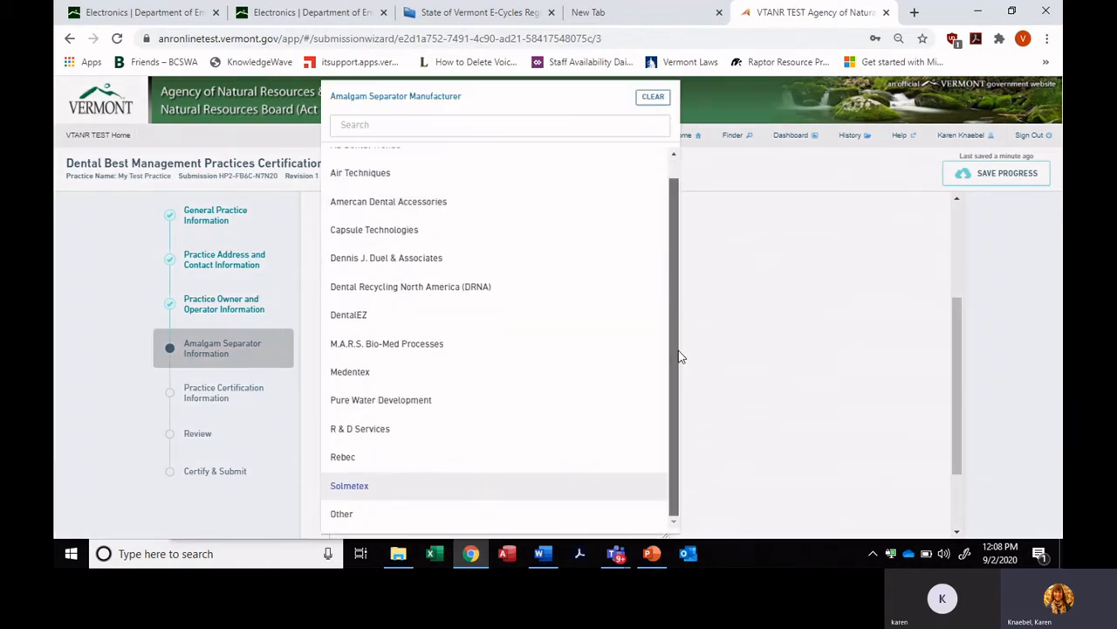
{"action": "scroll", "coordinate": [666, 253], "scroll_direction": "up", "scroll_amount": 1}
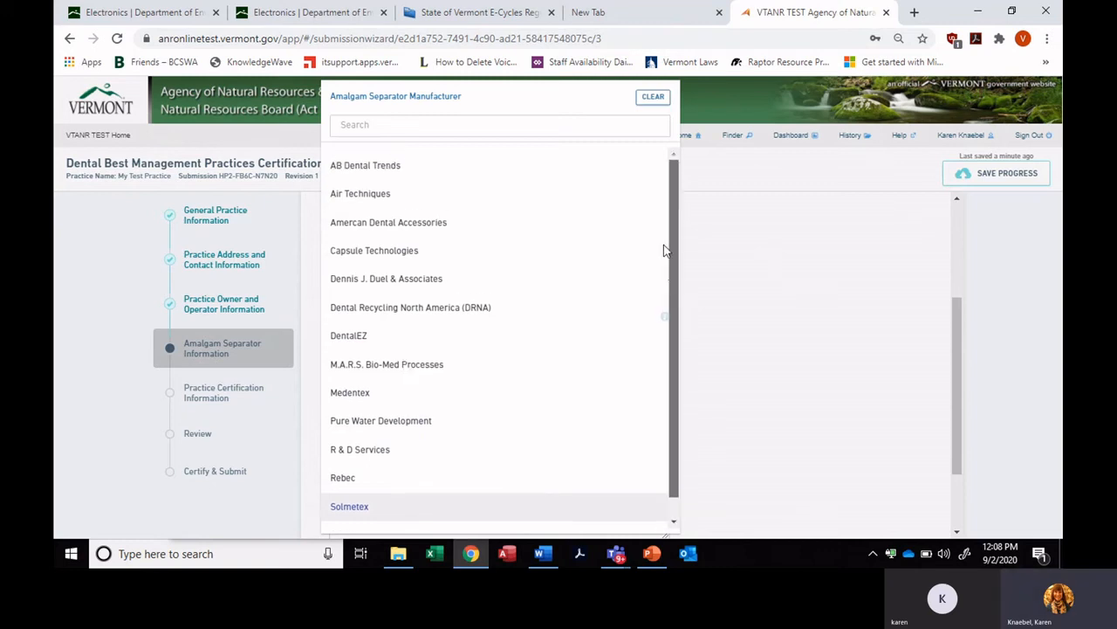
{"action": "left_click", "coordinate": [721, 223]}
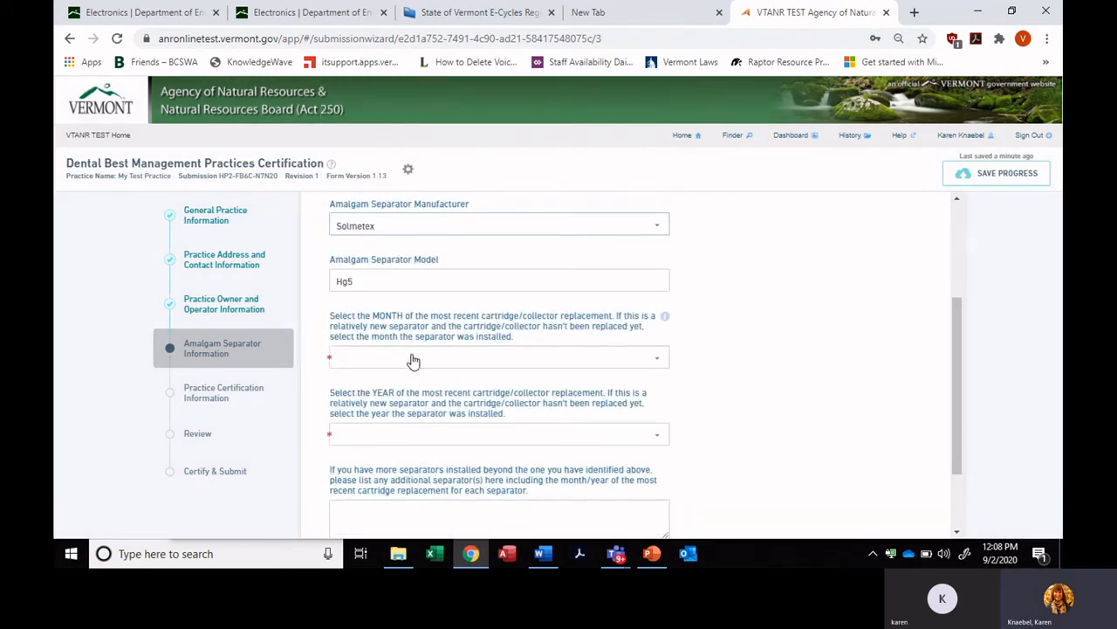
Set the most recent cartridge/collector replacement to the month June and the year 2020.
{"action": "left_click", "coordinate": [378, 366]}
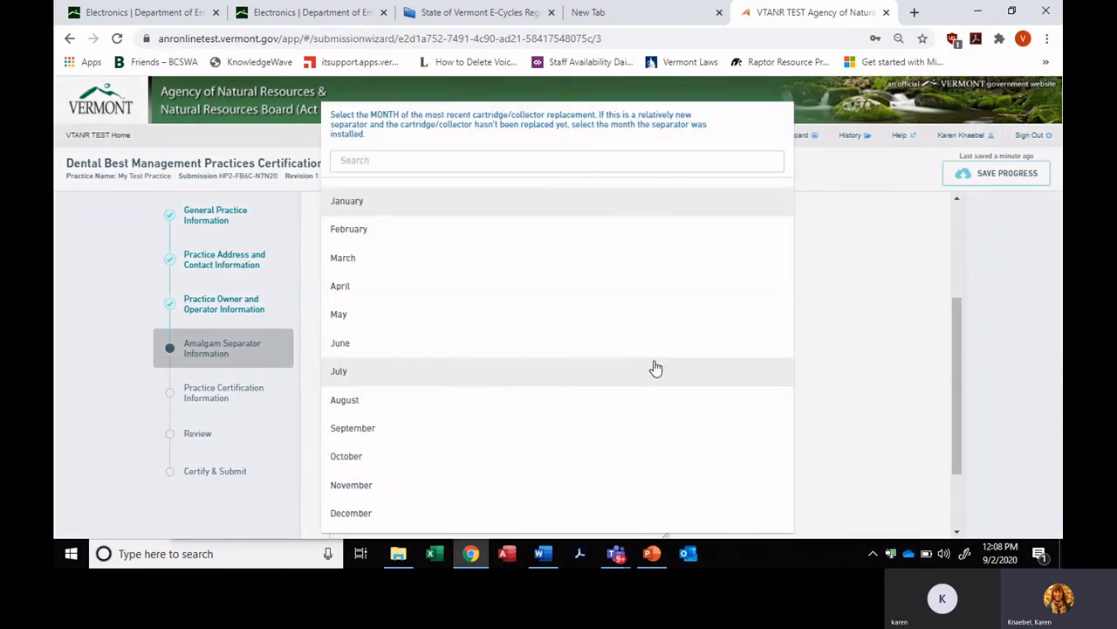
{"action": "left_click", "coordinate": [521, 356]}
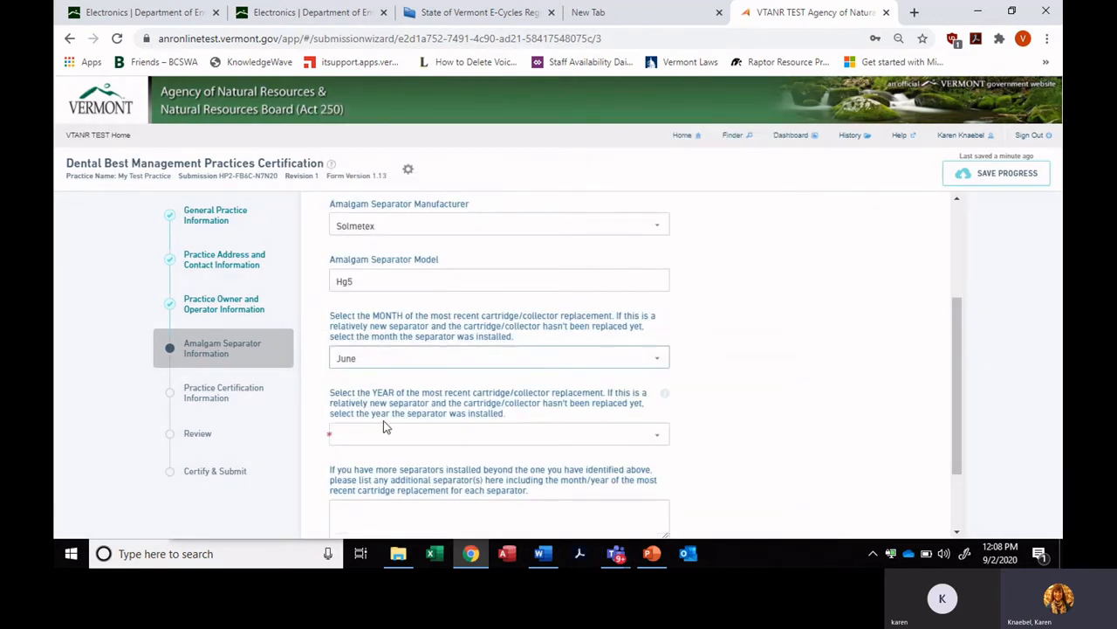
{"action": "left_click", "coordinate": [373, 436]}
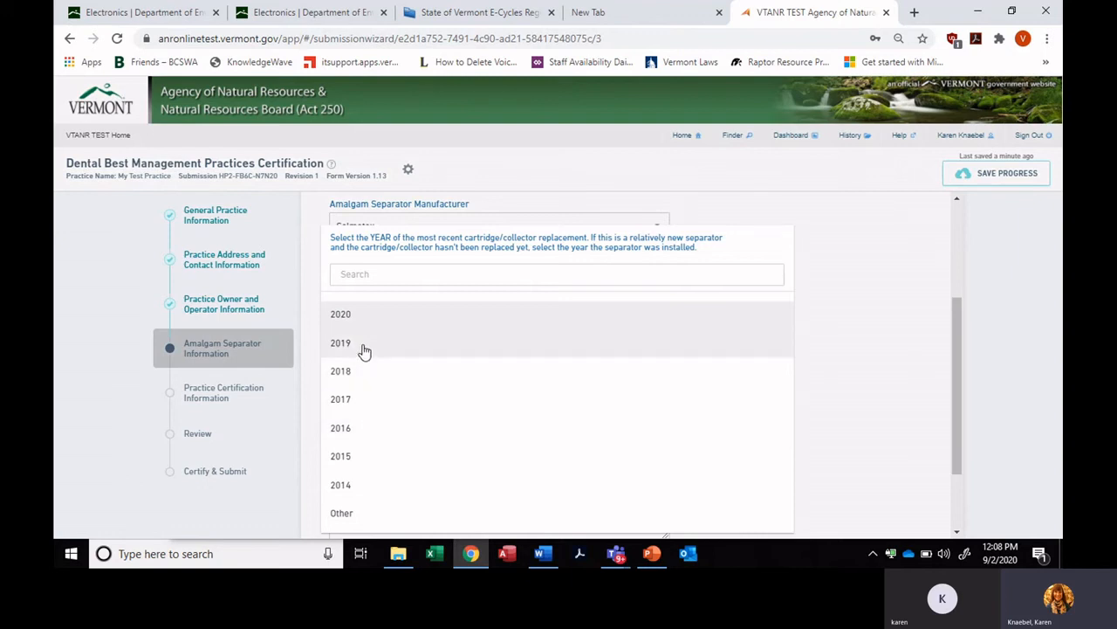
{"action": "left_click", "coordinate": [366, 324]}
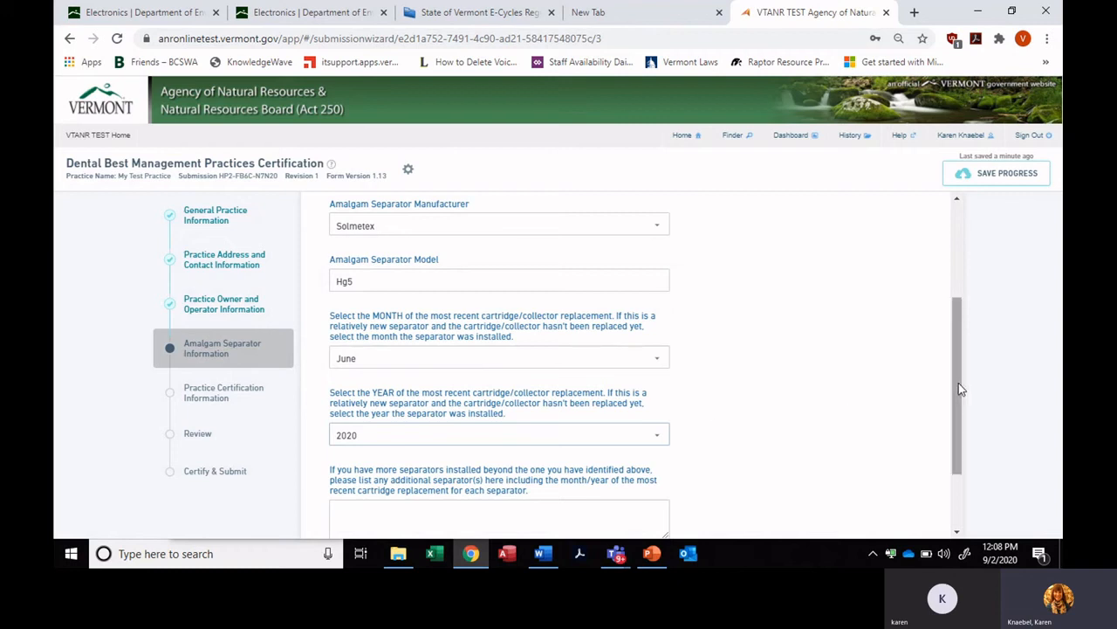
Leave the additional separators description blank and continue to the Practice Certification Information section.
{"action": "left_click_drag", "start_coordinate": [960, 387], "coordinate": [959, 423]}
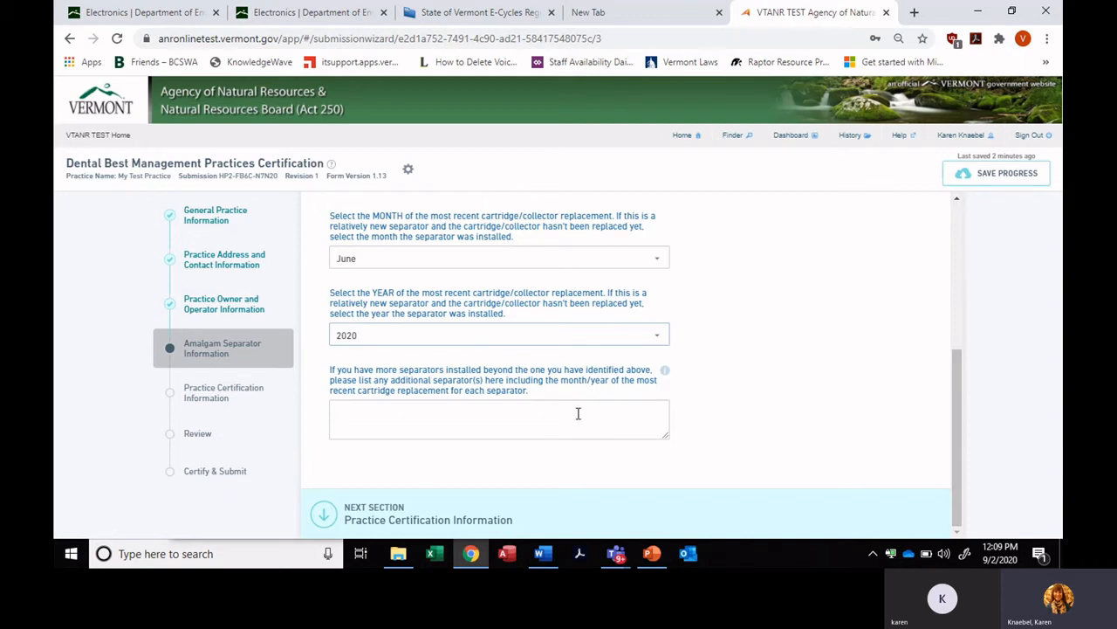
{"action": "left_click", "coordinate": [578, 413]}
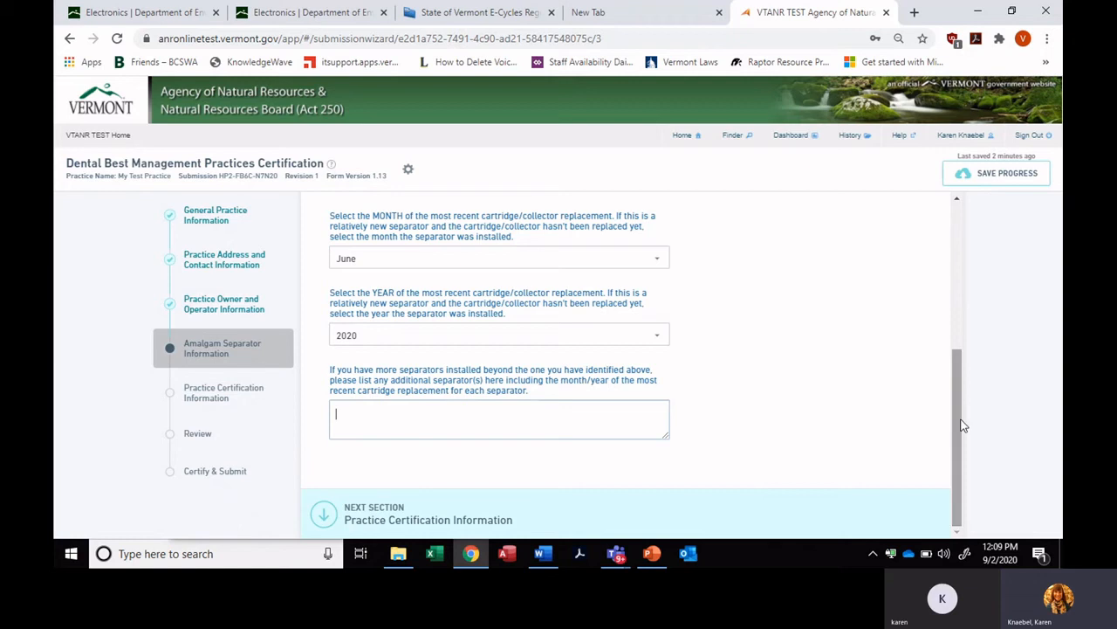
{"action": "left_click", "coordinate": [447, 519]}
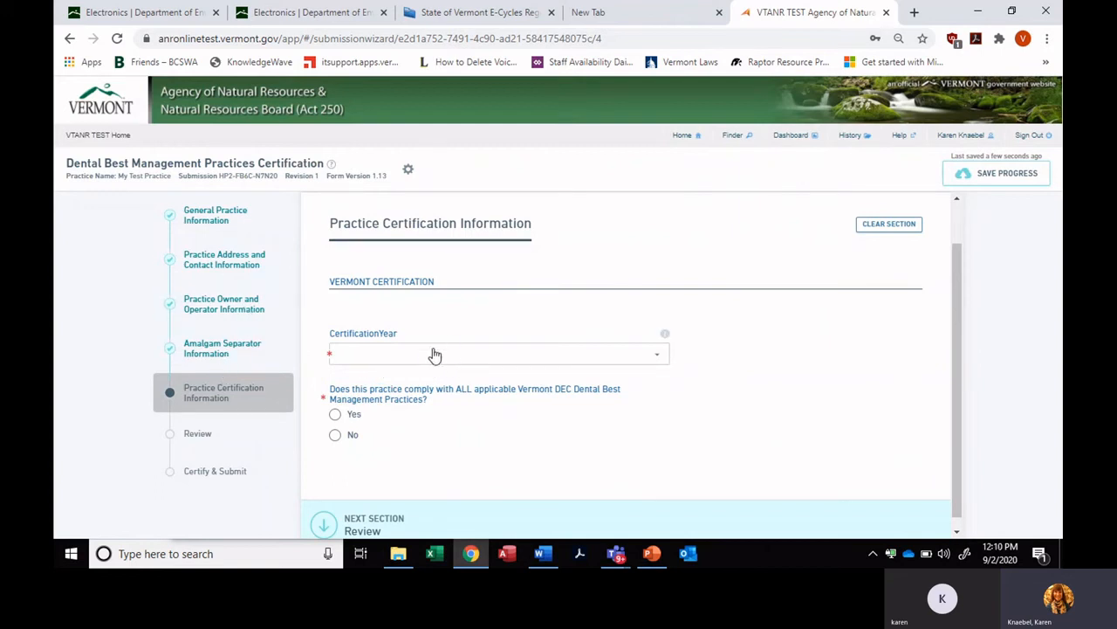
Set the certification year to 2021.
{"action": "left_click", "coordinate": [408, 367]}
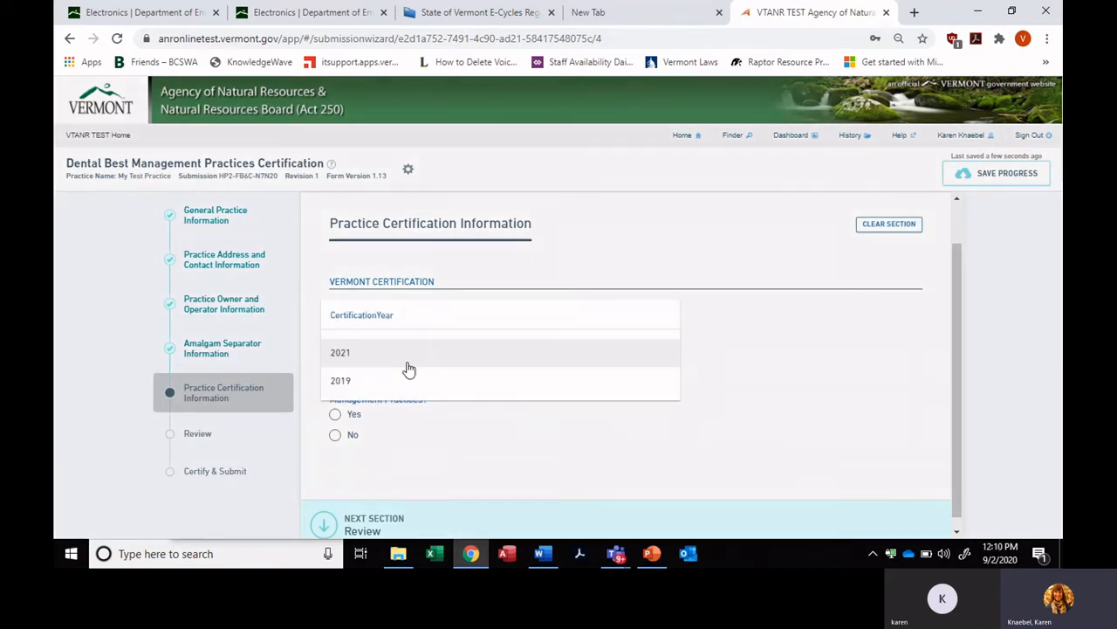
{"action": "left_click", "coordinate": [808, 360]}
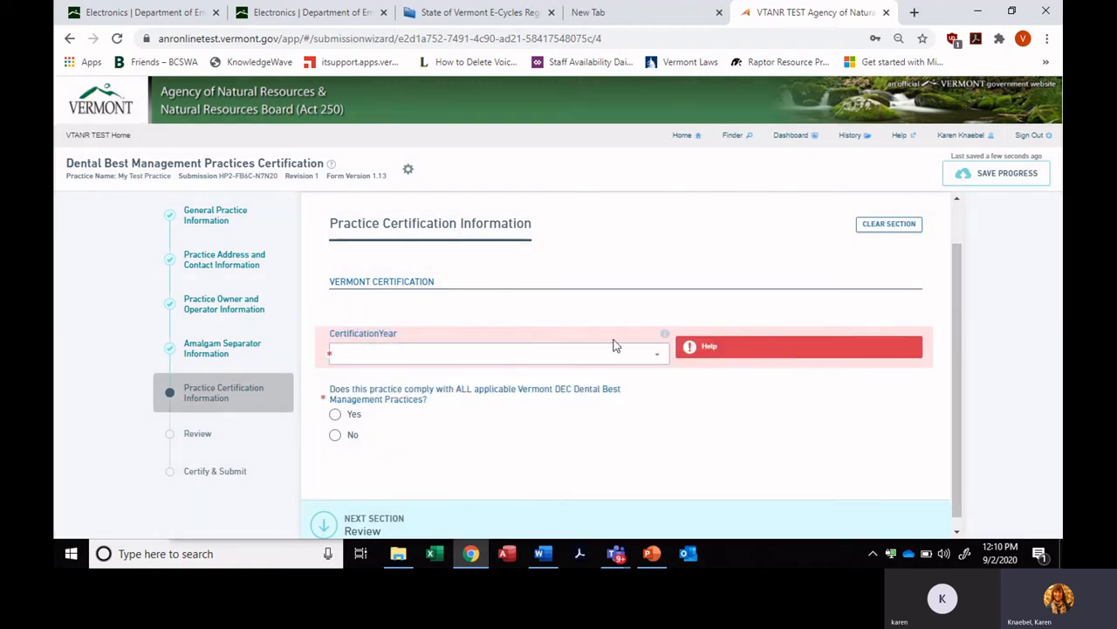
{"action": "left_click", "coordinate": [657, 358]}
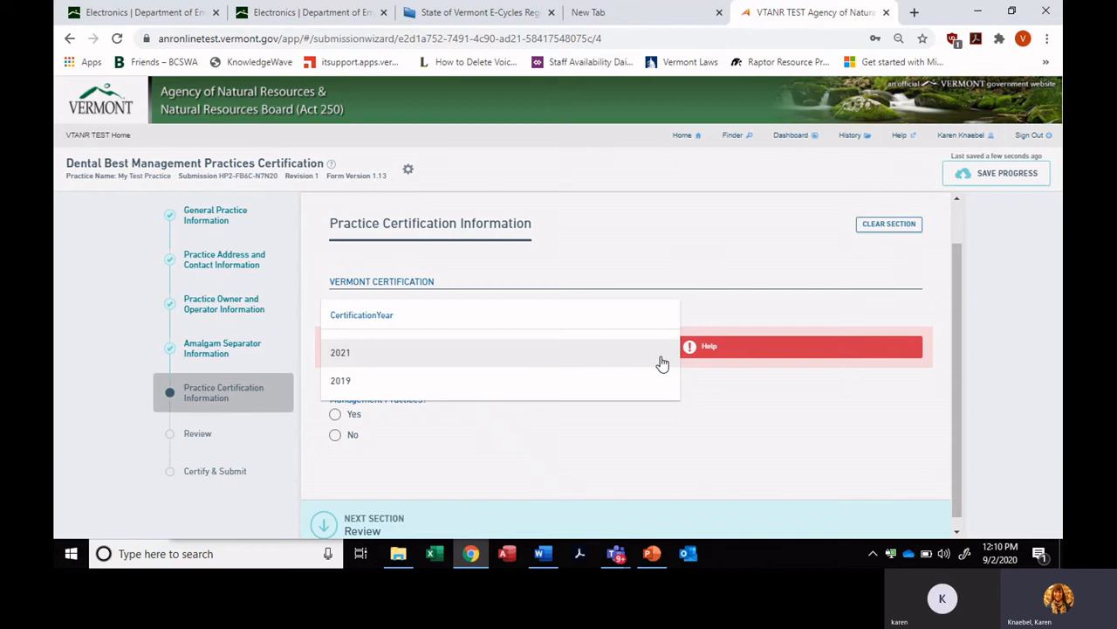
{"action": "left_click", "coordinate": [463, 360]}
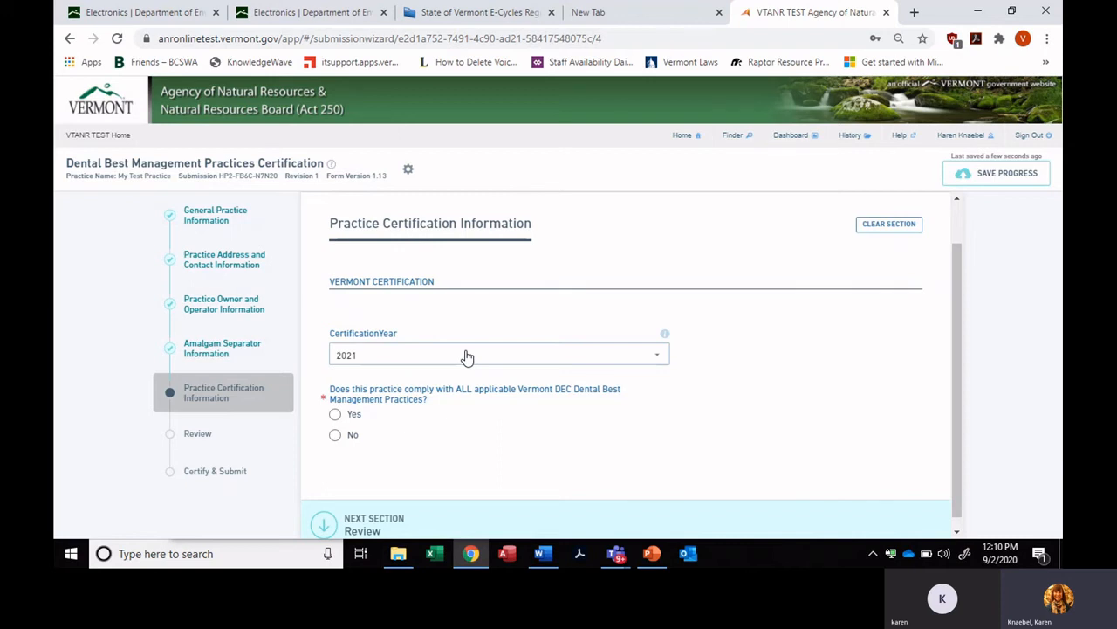
{"action": "left_click", "coordinate": [656, 358]}
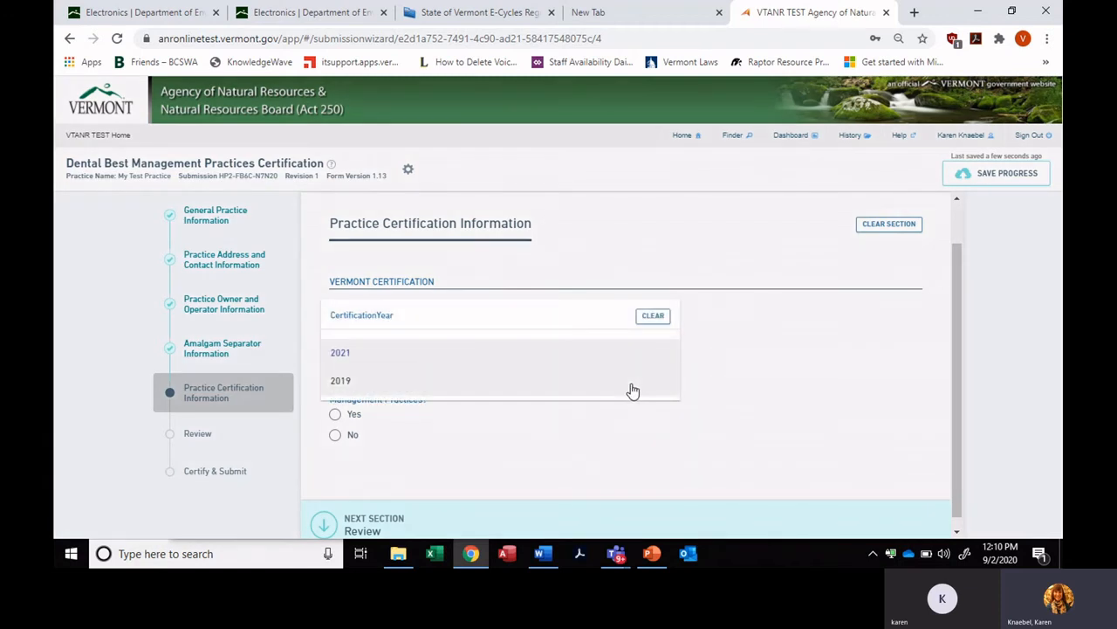
{"action": "left_click", "coordinate": [593, 439]}
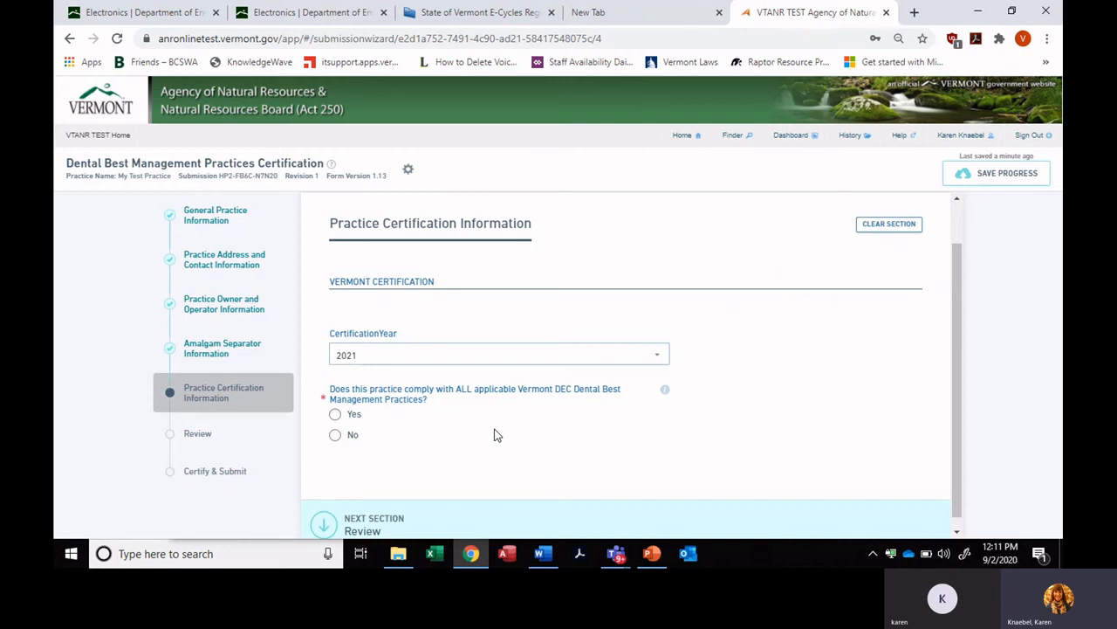
Answer No to complying with all Vermont DEC Dental Best Management Practices and Yes to corrective actions being needed.
{"action": "left_click", "coordinate": [335, 414]}
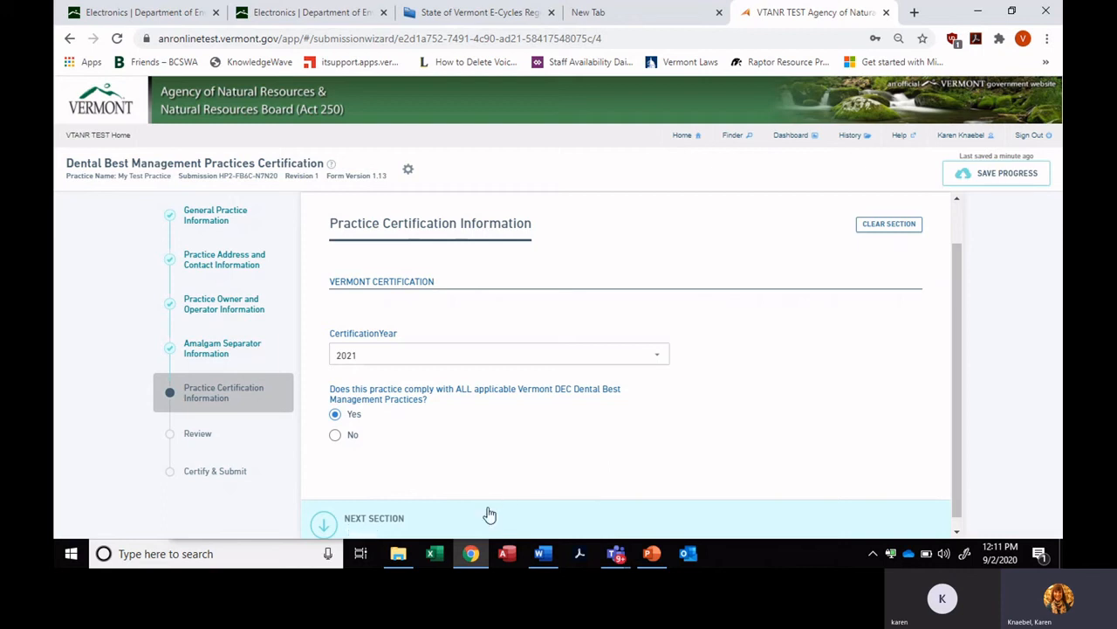
{"action": "left_click", "coordinate": [336, 436]}
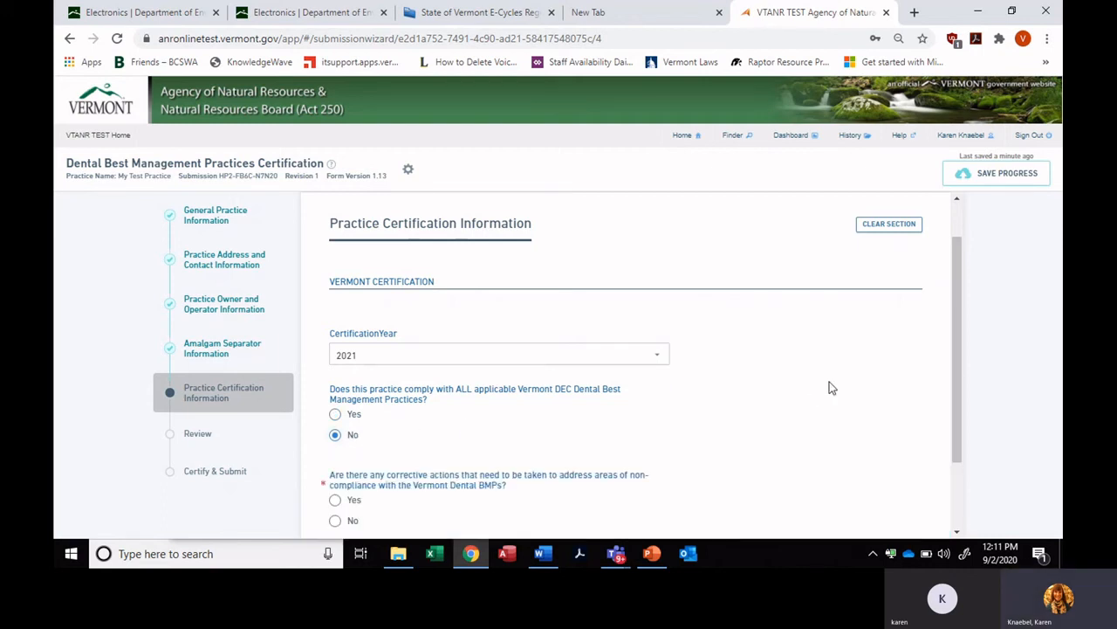
{"action": "left_click_drag", "start_coordinate": [957, 371], "coordinate": [961, 421]}
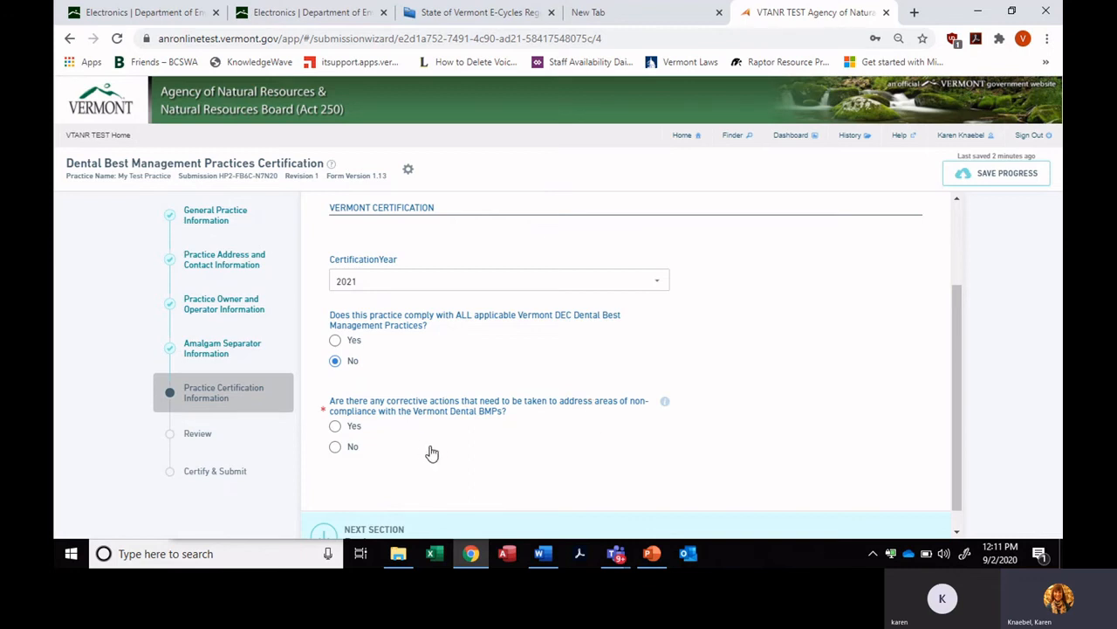
{"action": "left_click", "coordinate": [348, 426]}
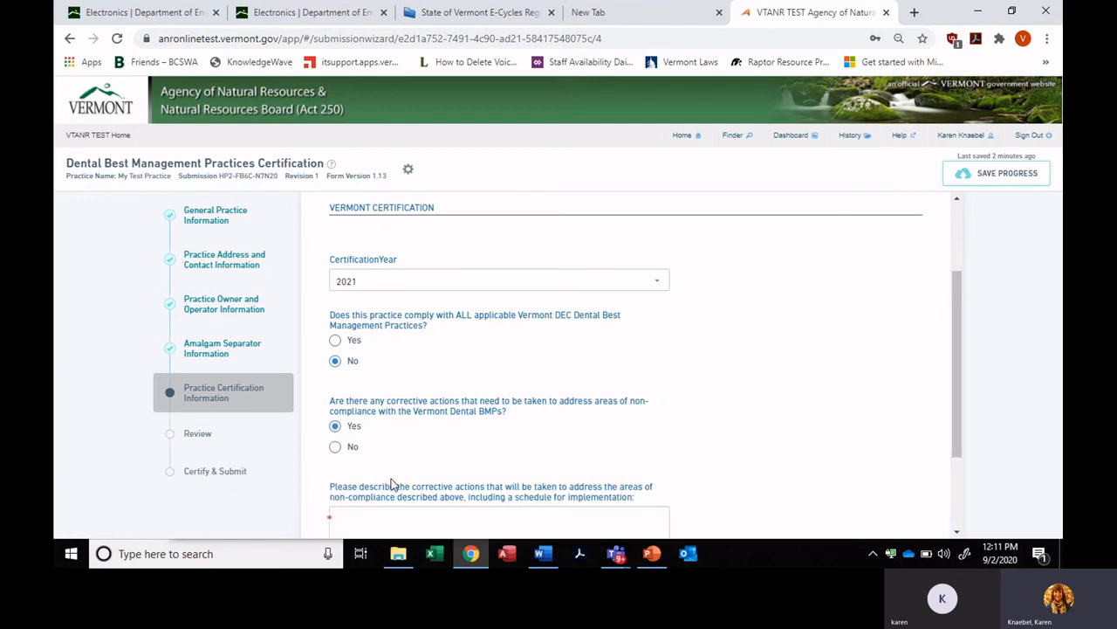
Describe the corrective actions as "We are logging the inspections weekly as required by the manual and law.".
{"action": "left_click", "coordinate": [361, 516]}
{"action": "type", "text": "We are logging the inspection"}
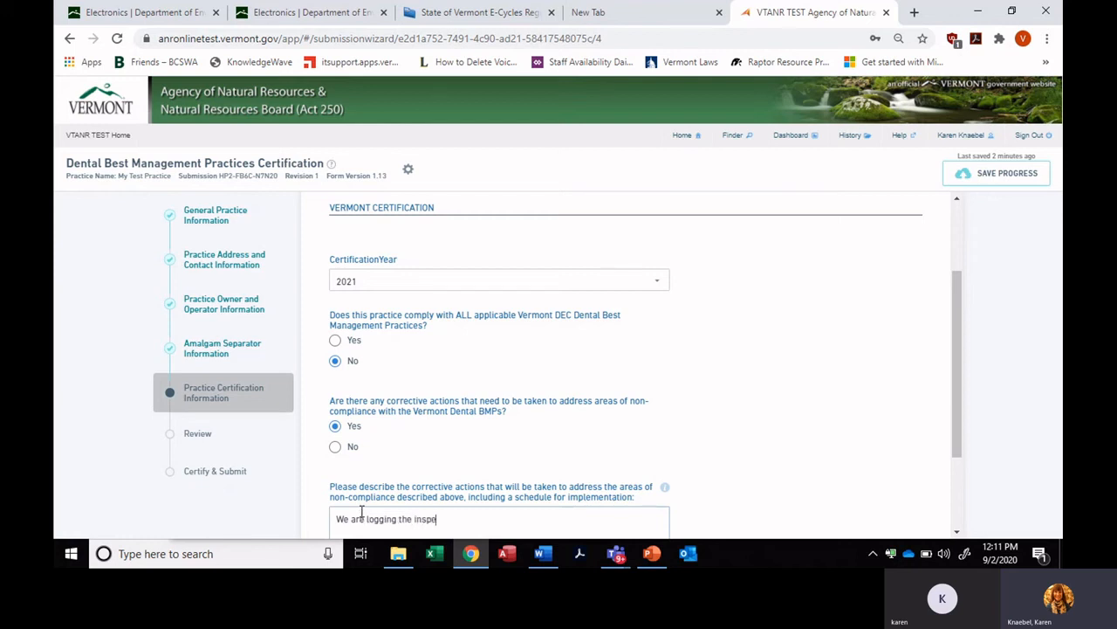
{"action": "type", "text": "s weekly as required by the"}
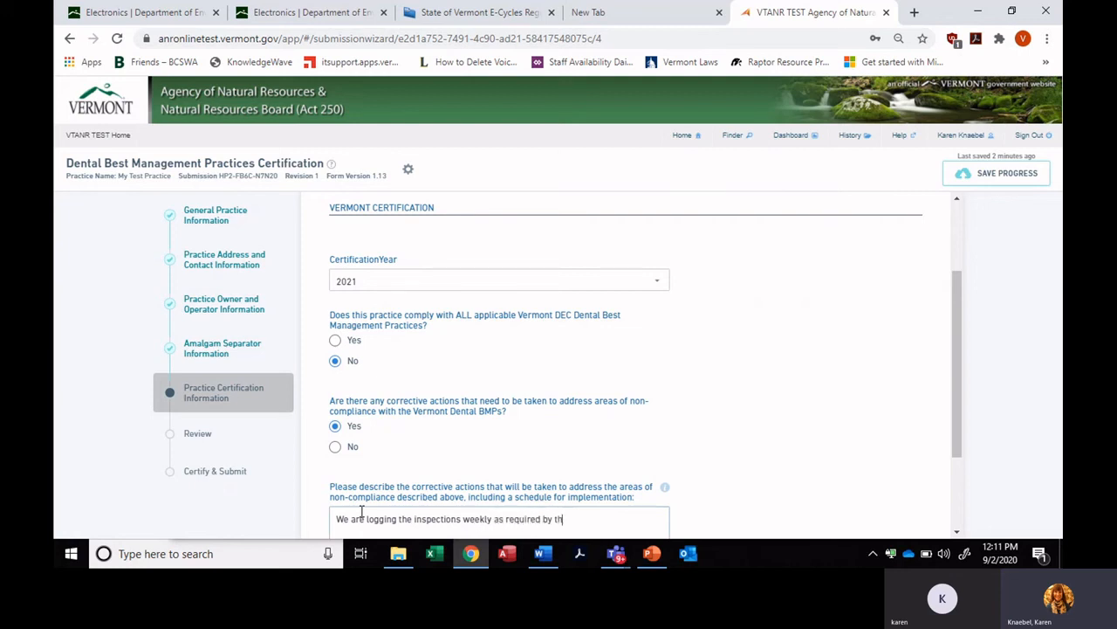
{"action": "type", "text": " manual and law."}
{"action": "left_click_drag", "start_coordinate": [958, 373], "coordinate": [953, 452]}
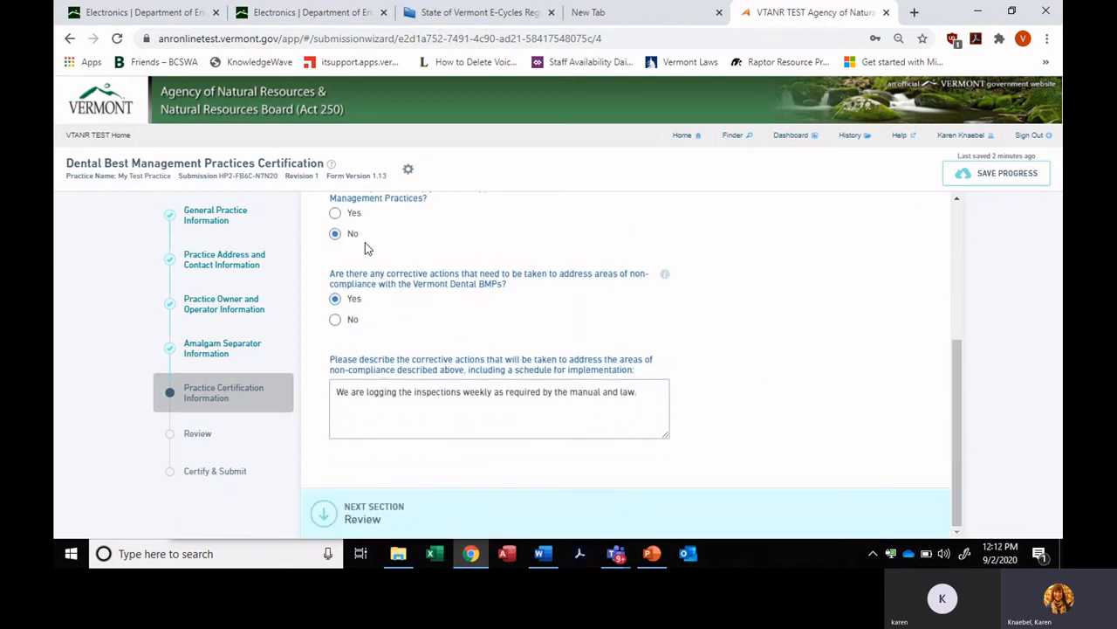
Answer Yes to complying with all applicable Vermont DEC Dental Best Management Practices and continue to the Review section.
{"action": "left_click", "coordinate": [335, 214]}
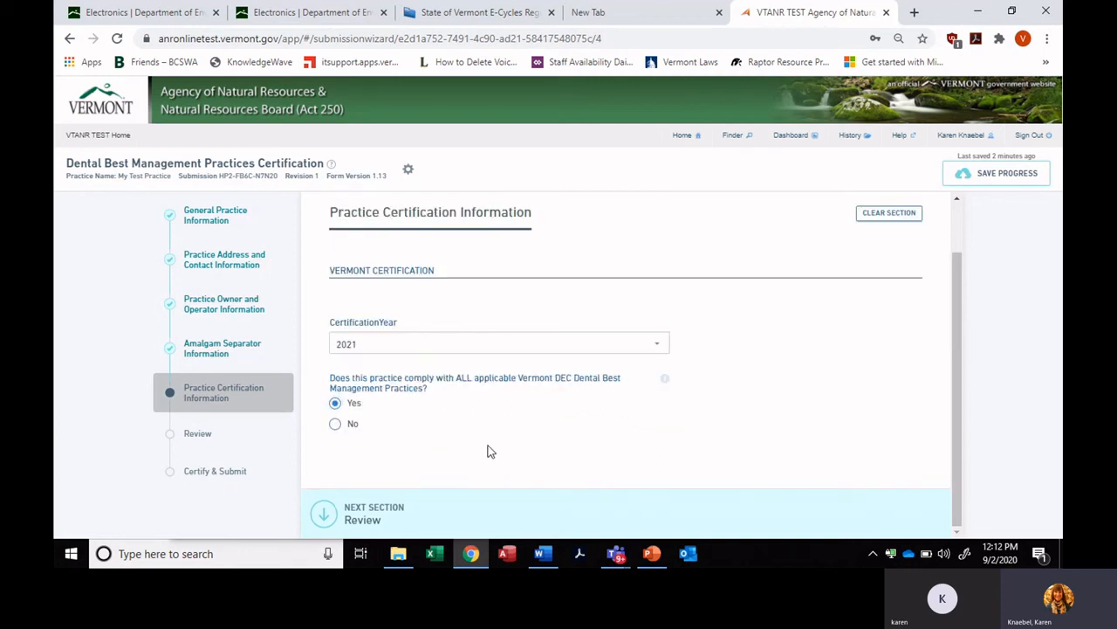
{"action": "left_click", "coordinate": [393, 521]}
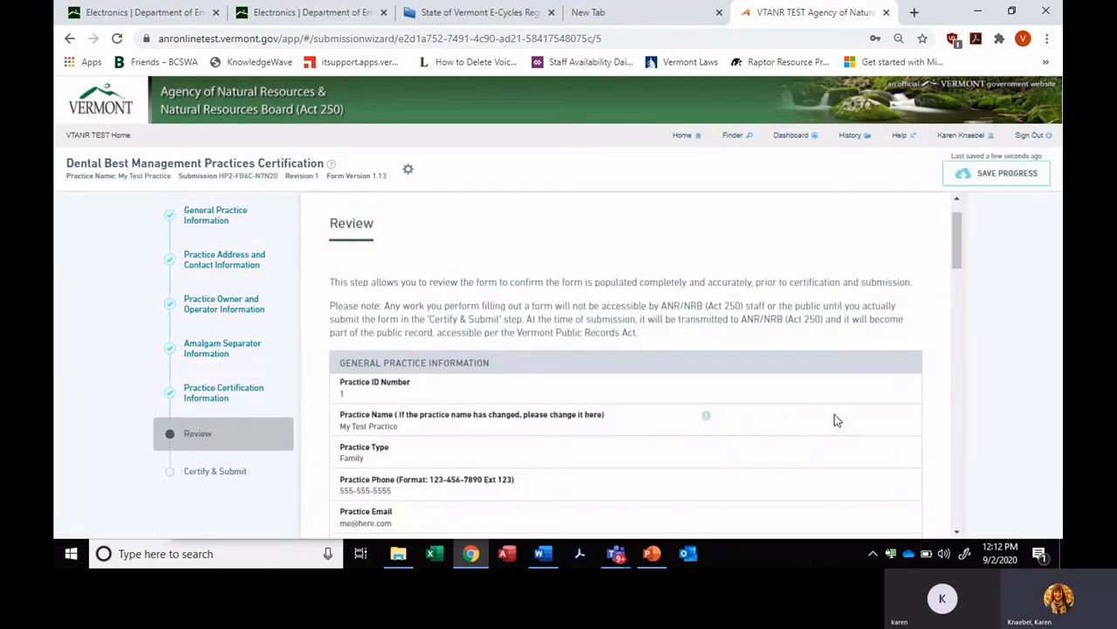
Look through the form summary and revisit each completed section from General Practice Information through Practice Certification Information to check the entries.
{"action": "left_click_drag", "start_coordinate": [957, 242], "coordinate": [992, 425]}
{"action": "scroll", "coordinate": [997, 437], "scroll_direction": "down", "scroll_amount": 3}
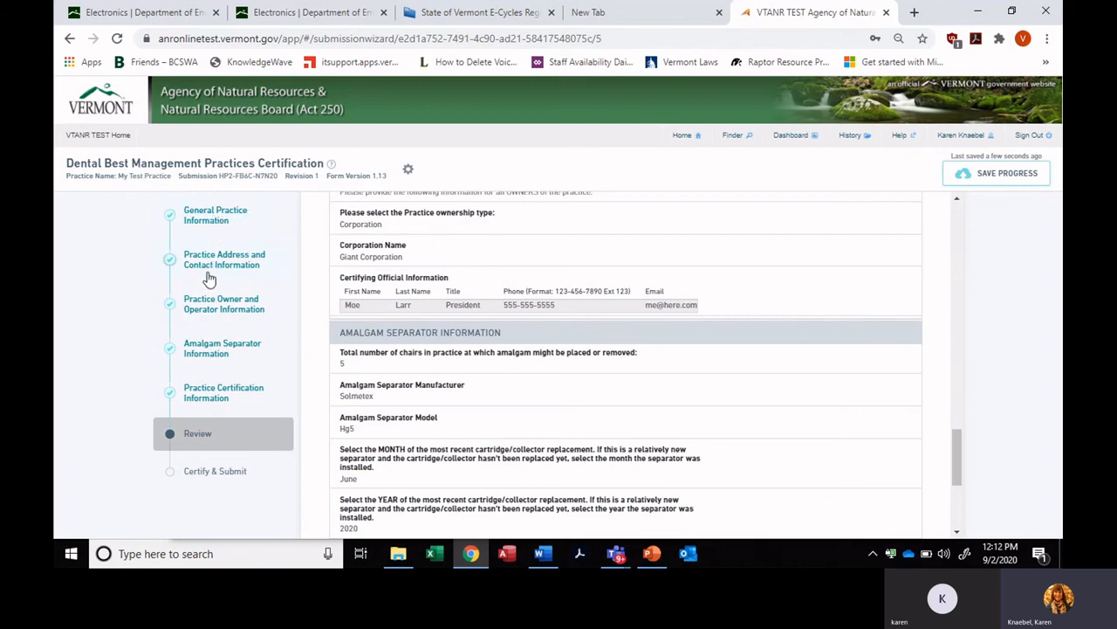
{"action": "left_click", "coordinate": [207, 217]}
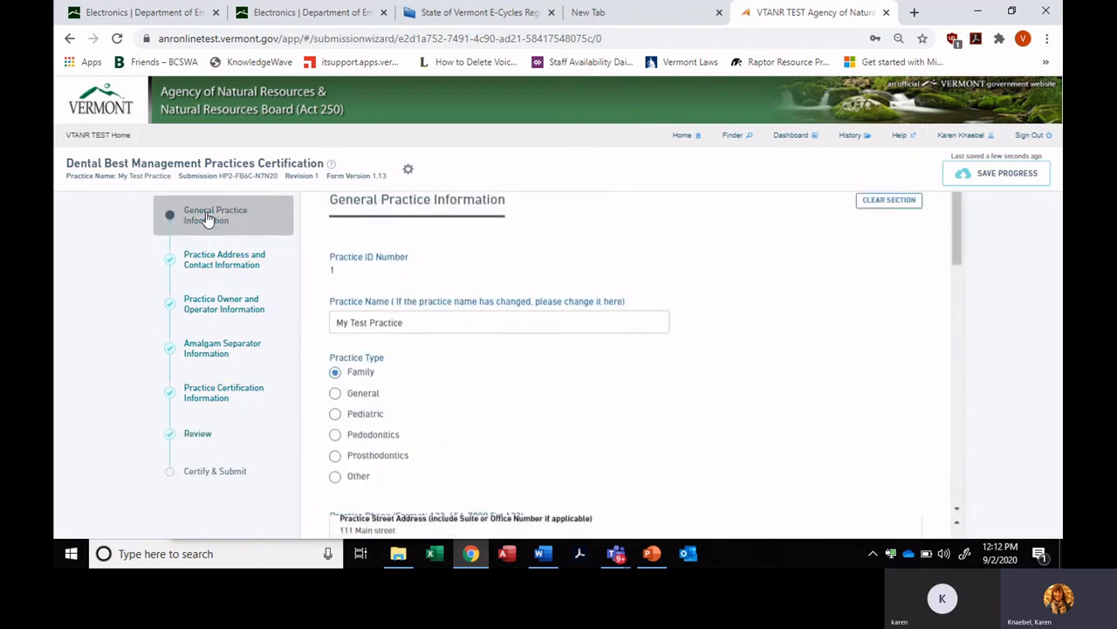
{"action": "left_click", "coordinate": [217, 262]}
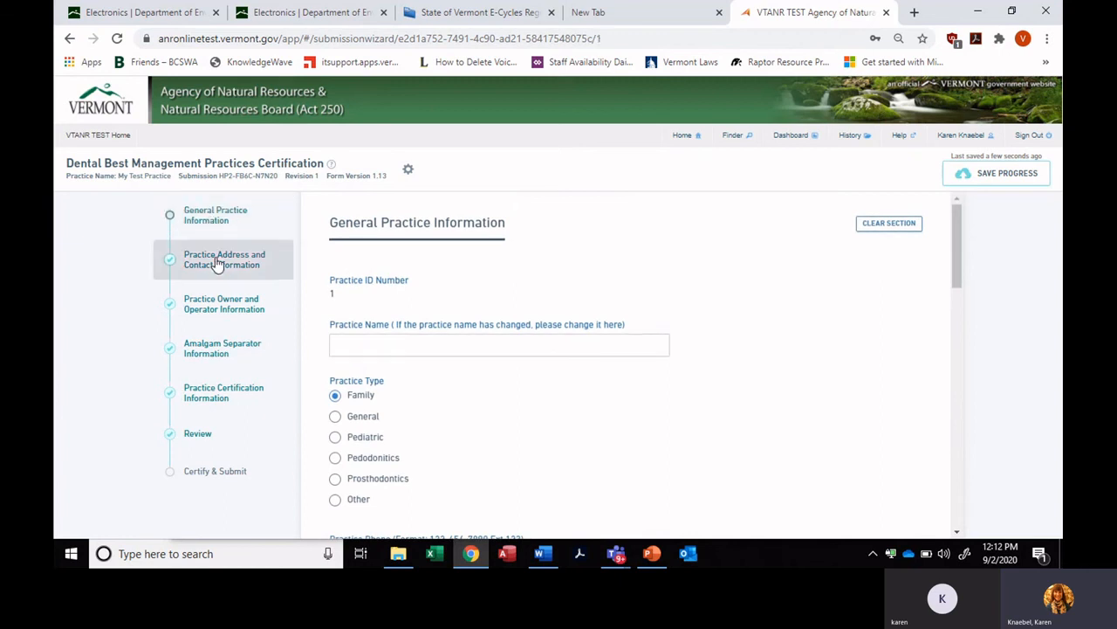
{"action": "left_click", "coordinate": [215, 312]}
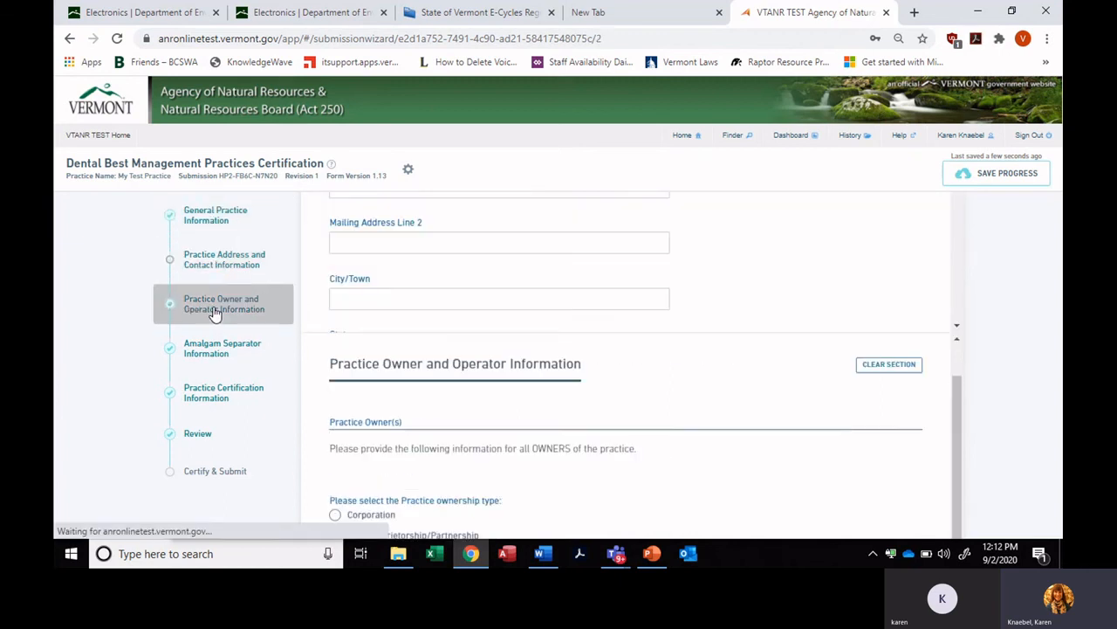
{"action": "left_click", "coordinate": [212, 355]}
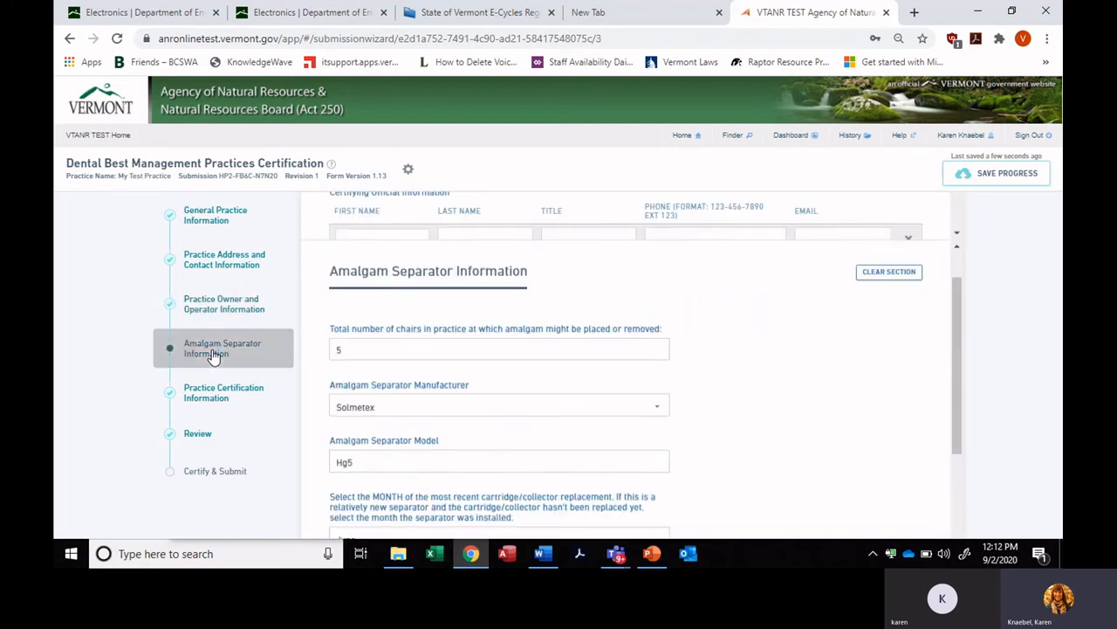
{"action": "left_click", "coordinate": [206, 397]}
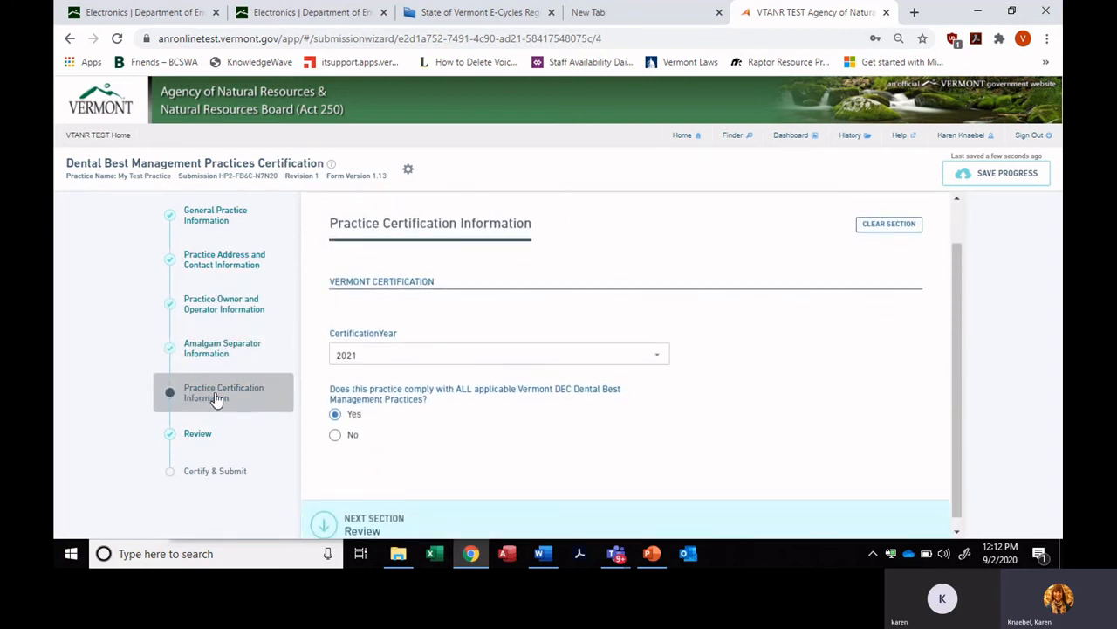
Return to the Review section, check the summary through to its end and continue to the Certify & Submit section.
{"action": "left_click", "coordinate": [217, 438]}
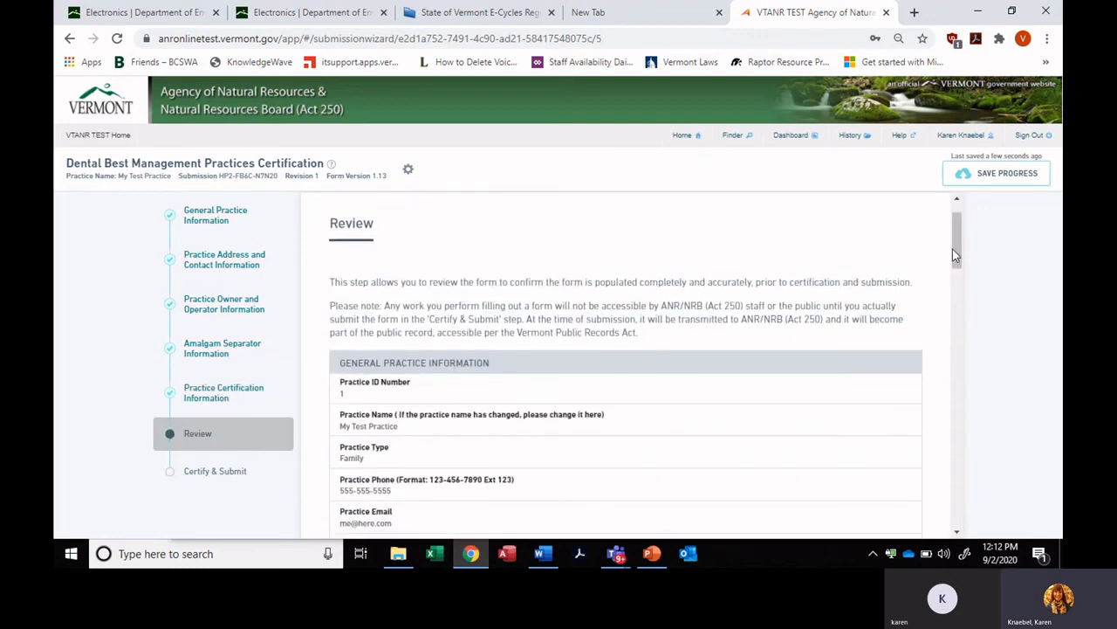
{"action": "left_click_drag", "start_coordinate": [954, 249], "coordinate": [1011, 524]}
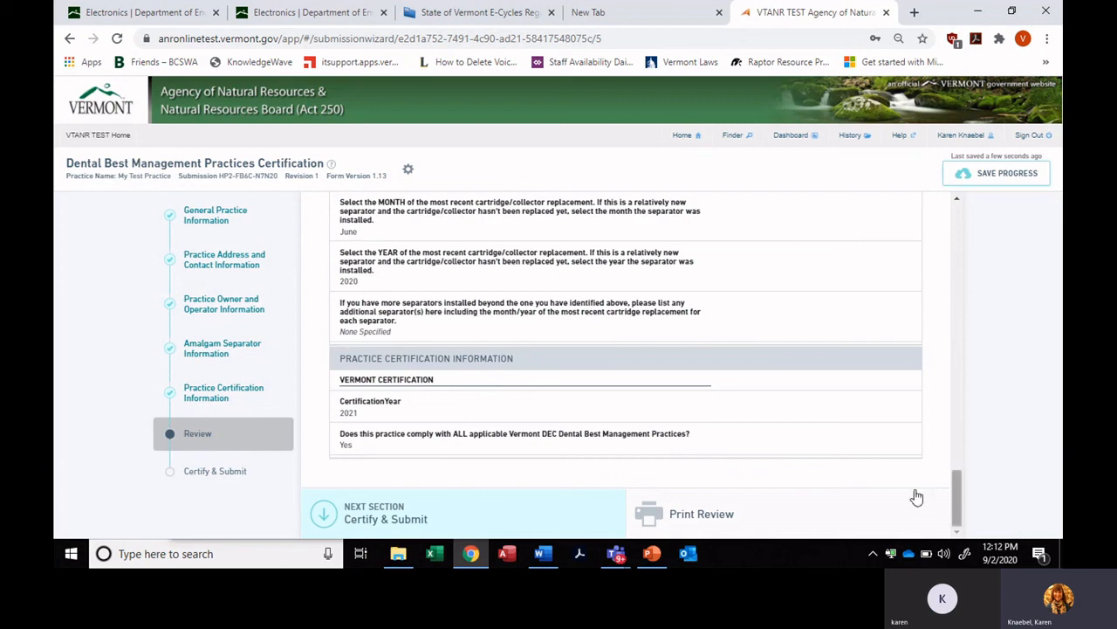
{"action": "left_click", "coordinate": [432, 519]}
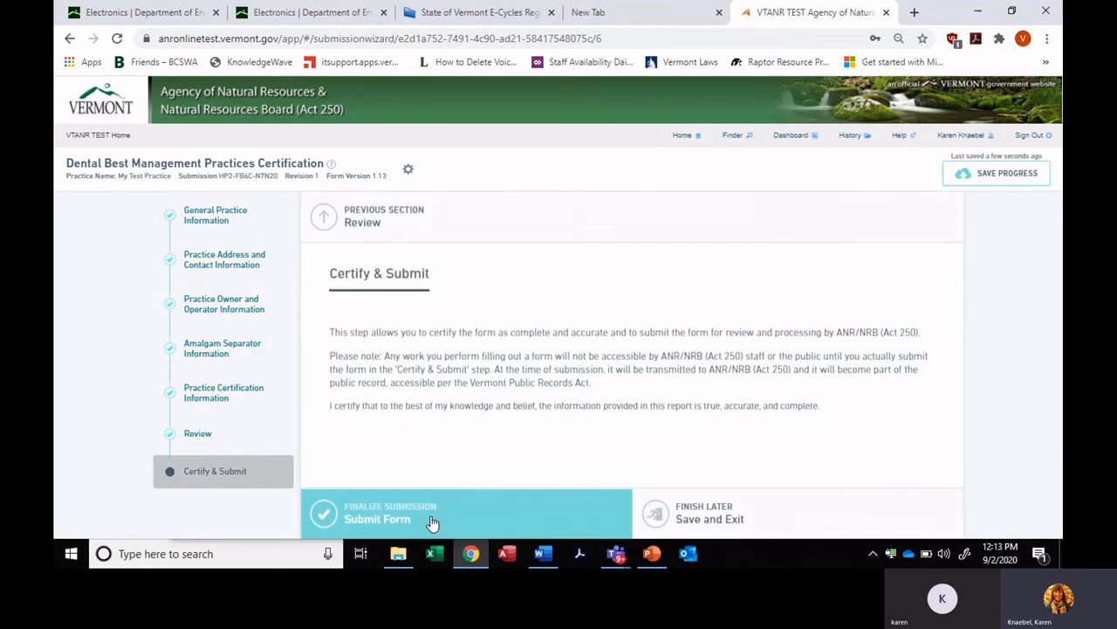